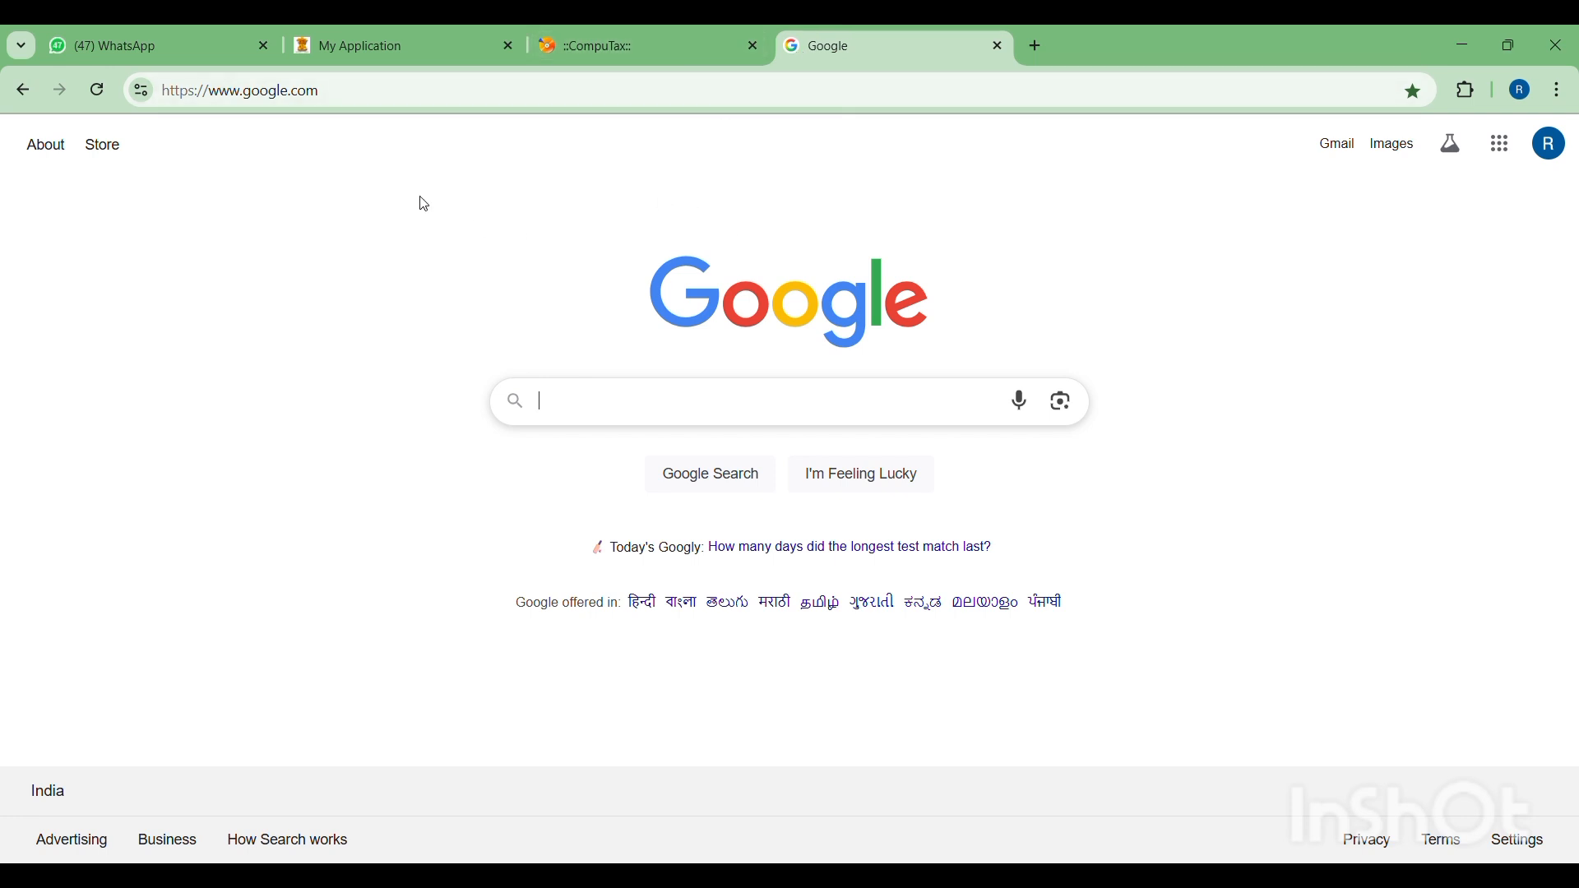
- Switch to CompuTax and open the salary income details for assessment year 2023-2024
{"action": "left_click", "coordinate": [647, 42]}
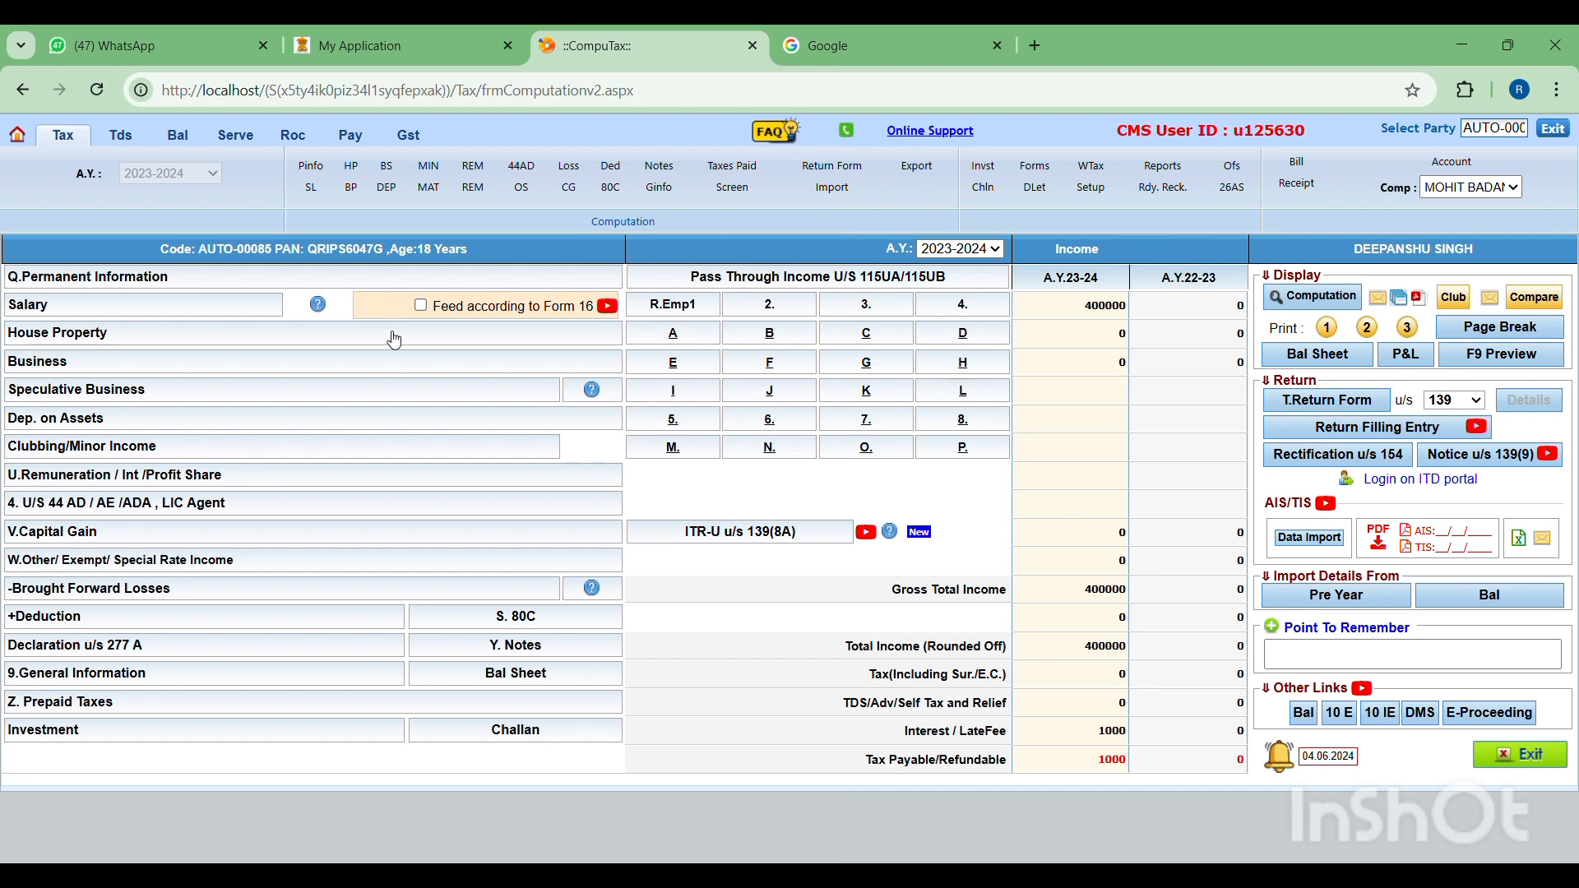
{"action": "left_click", "coordinate": [200, 304]}
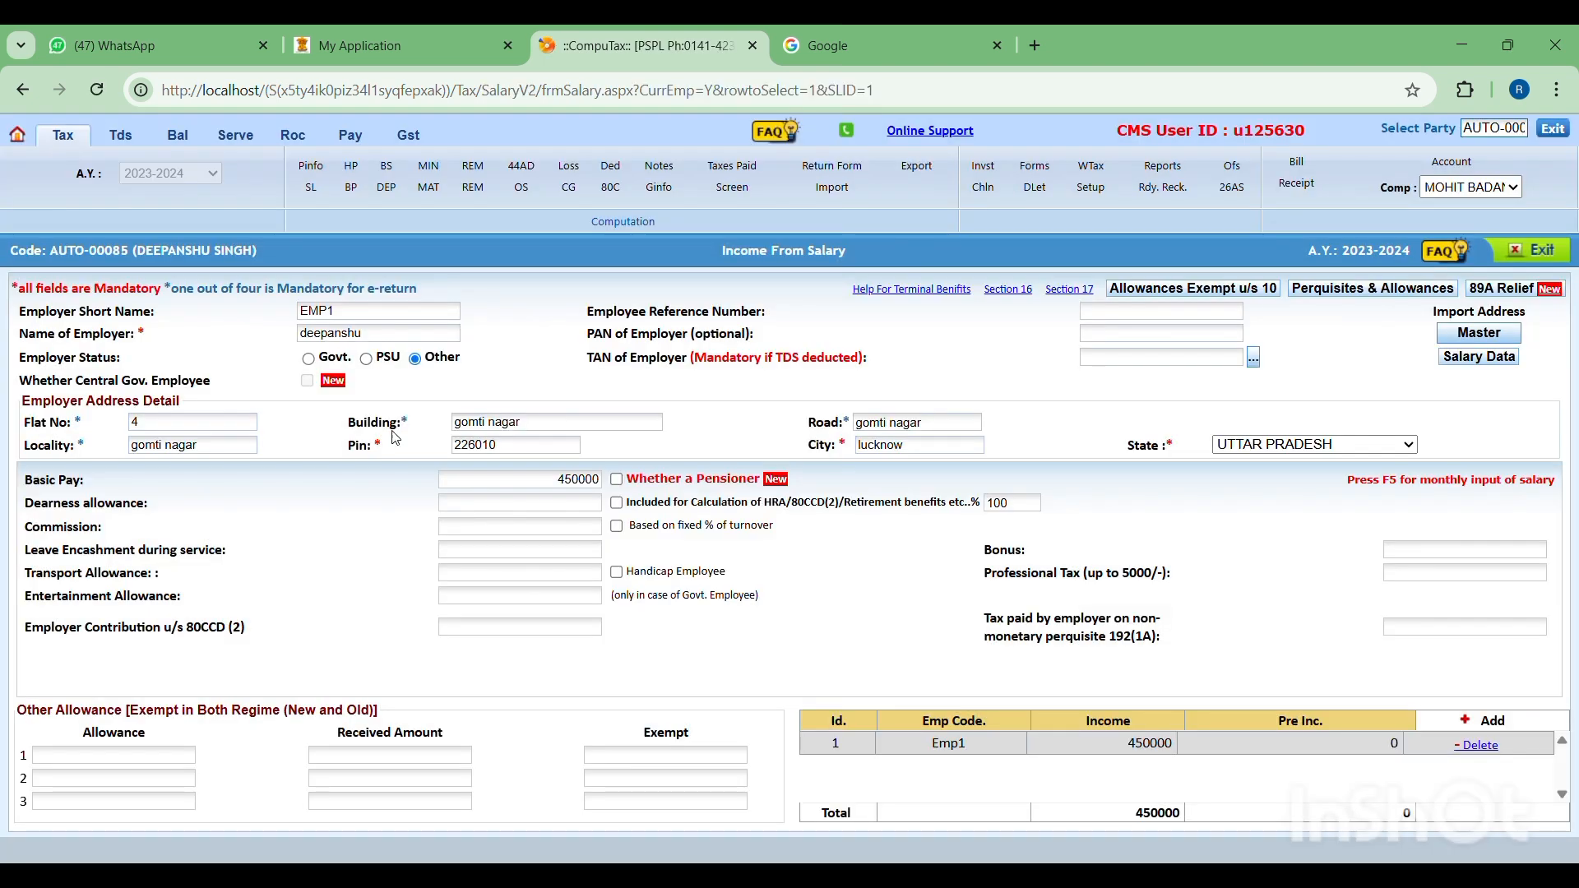
- Review the existing employer's name and address fields and the month-wise entry window for Basic Pay
{"action": "left_click", "coordinate": [355, 317]}
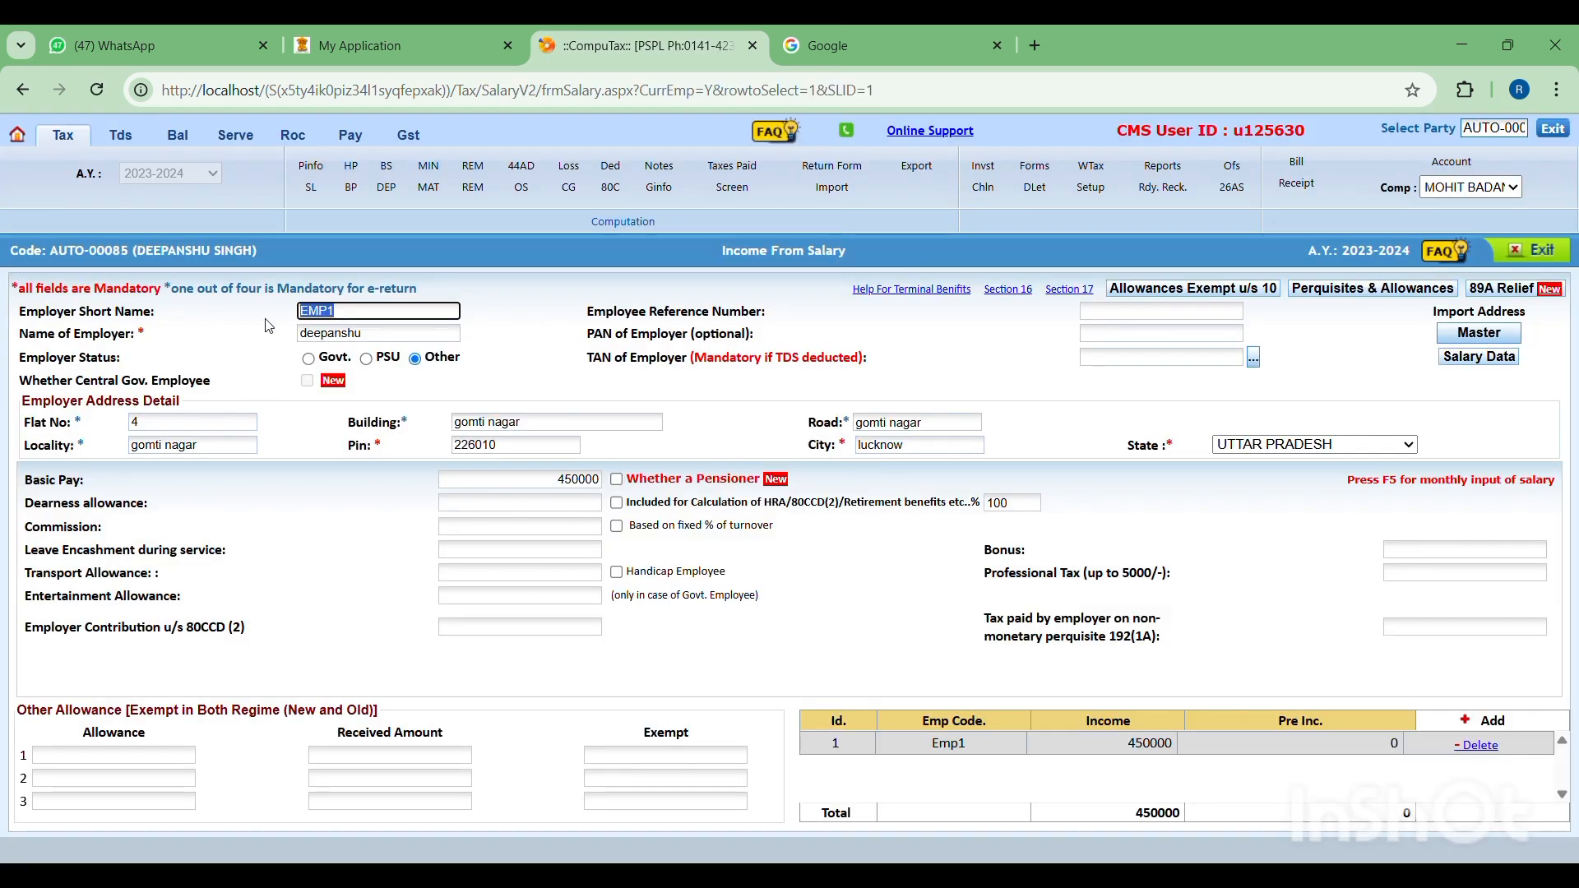
{"action": "left_click", "coordinate": [390, 340]}
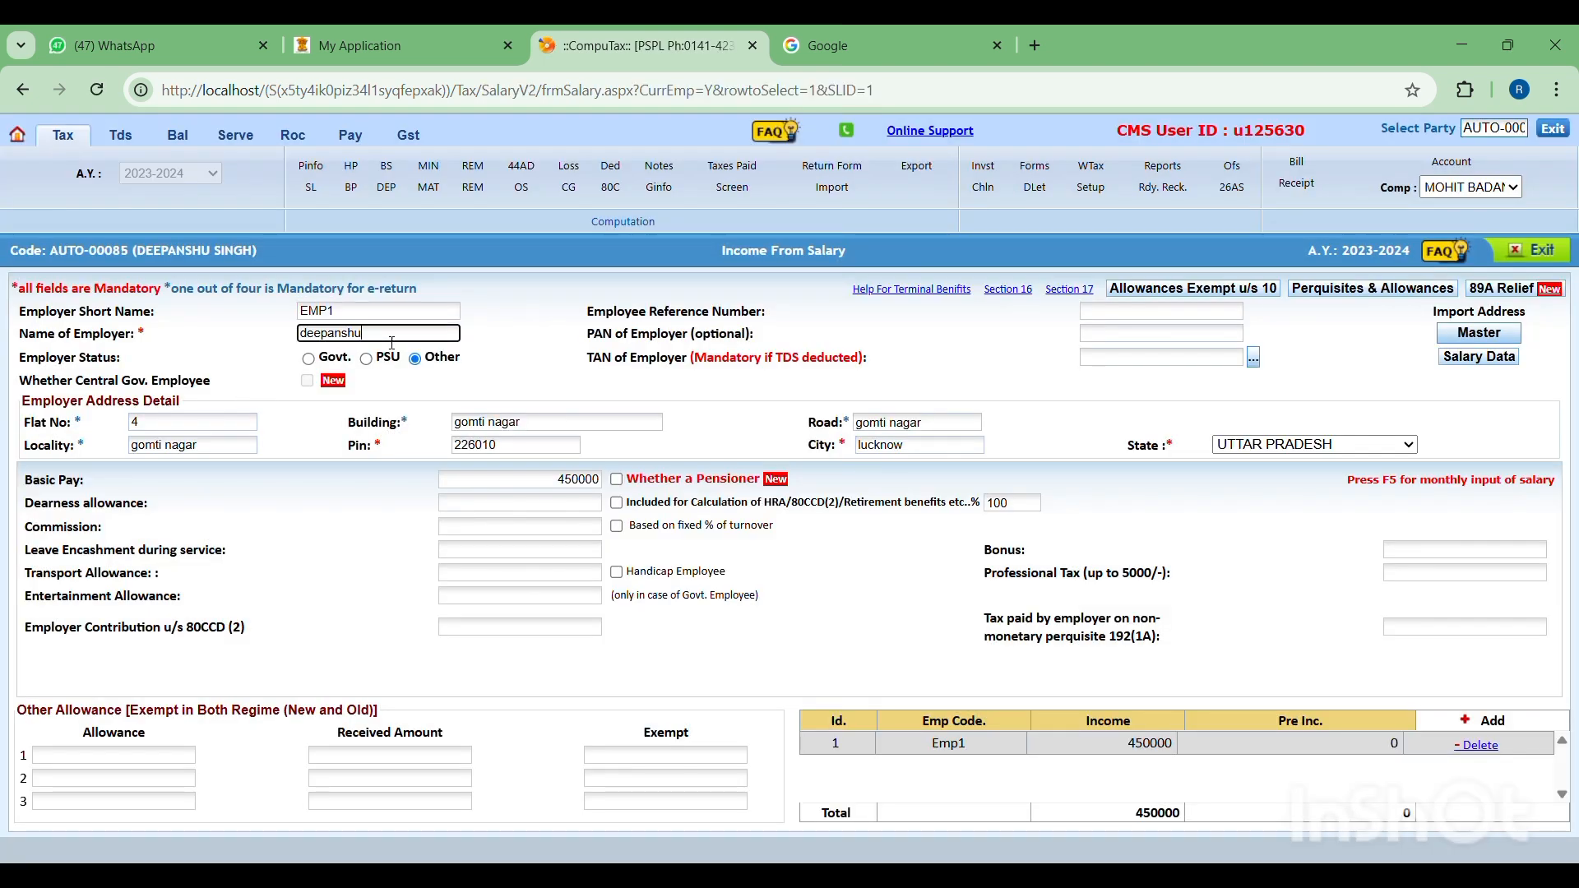
{"action": "left_click", "coordinate": [283, 375]}
{"action": "left_click", "coordinate": [158, 429]}
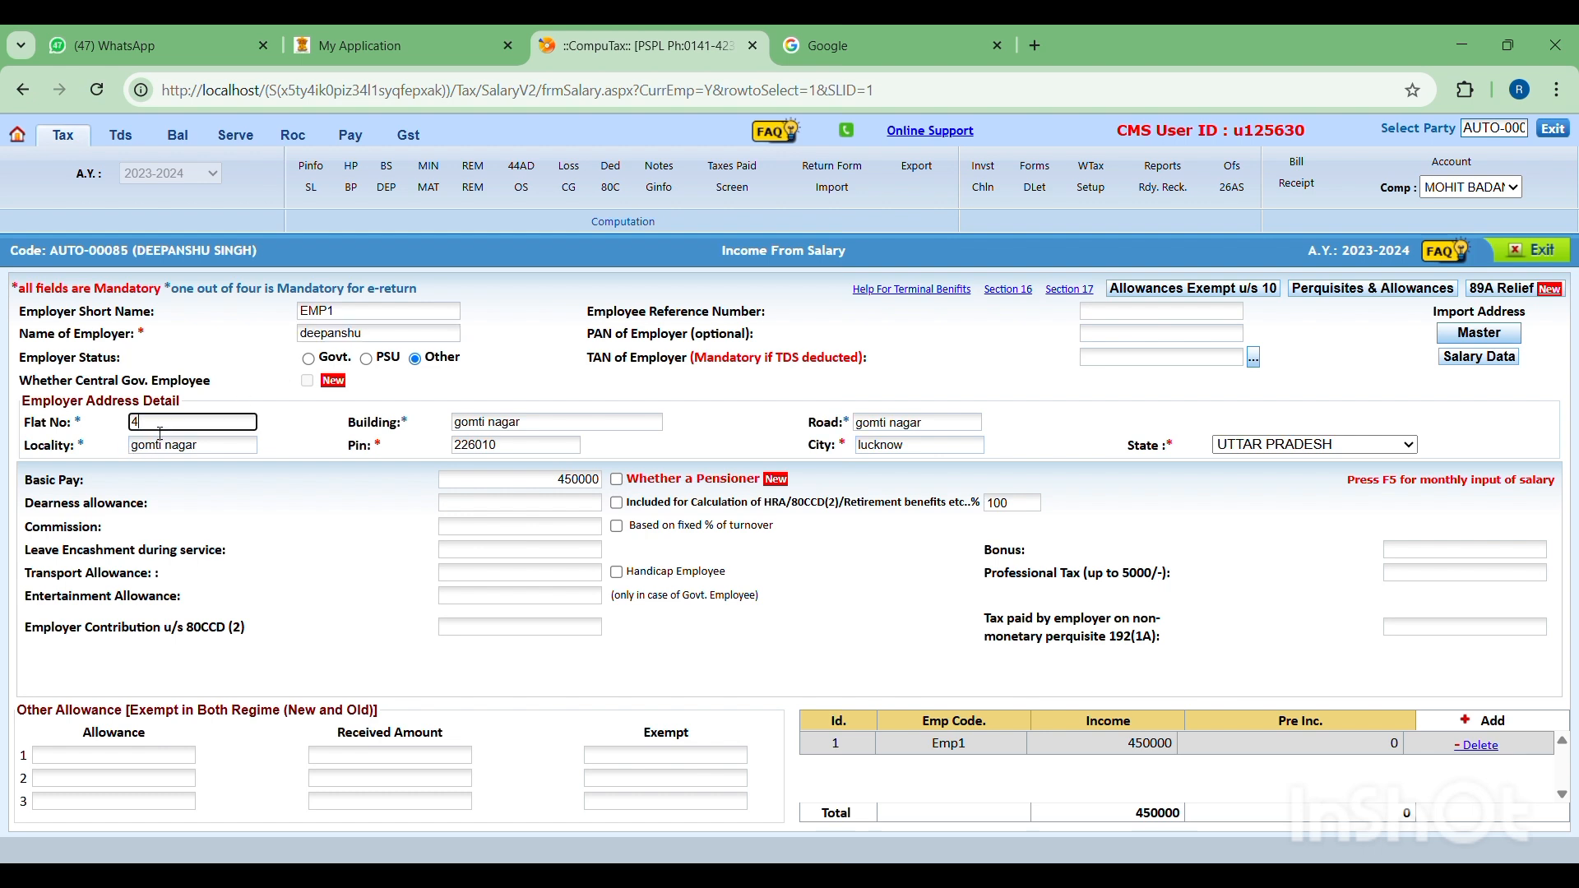
{"action": "left_click", "coordinate": [459, 429]}
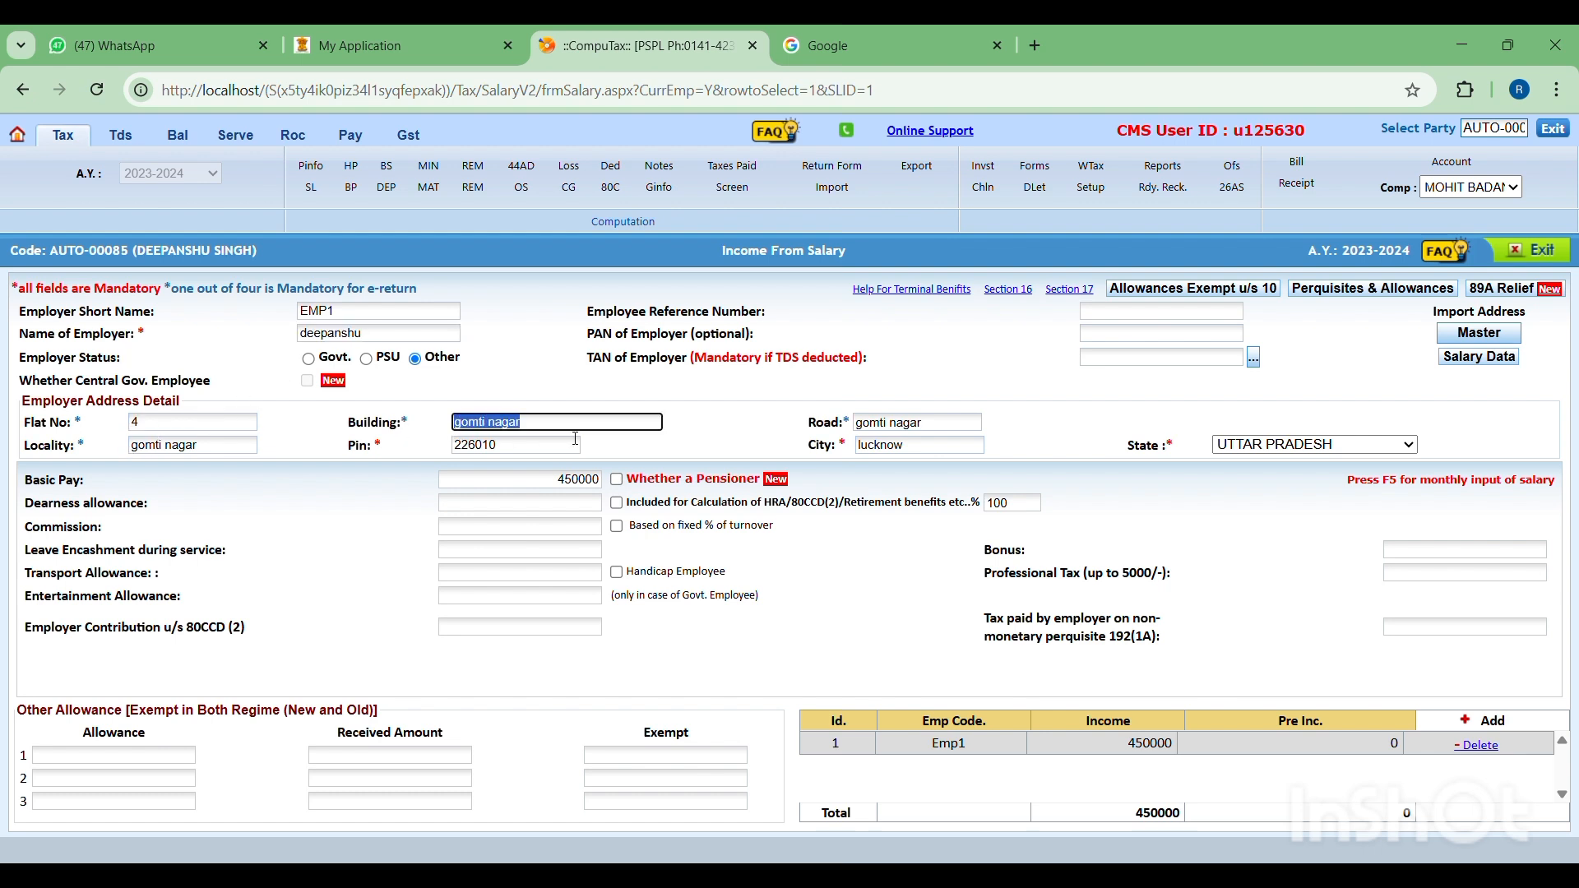
{"action": "left_click", "coordinate": [574, 430]}
{"action": "left_click", "coordinate": [596, 479]}
{"action": "key", "text": "F5"}
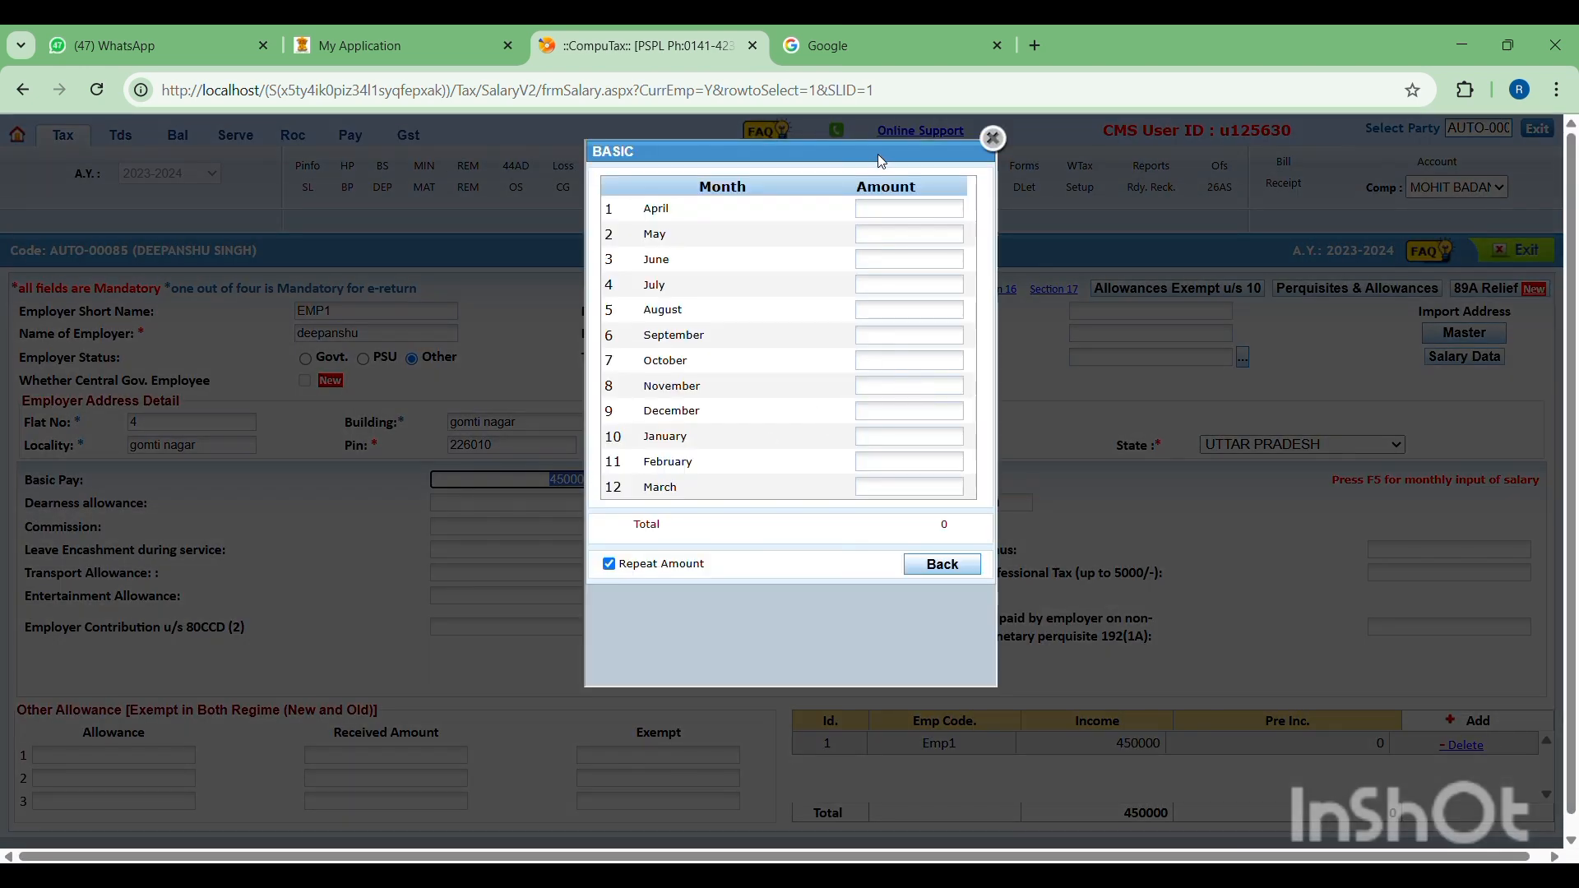
{"action": "left_click", "coordinate": [992, 138]}
{"action": "left_click", "coordinate": [581, 480]}
{"action": "key", "text": "F5"}
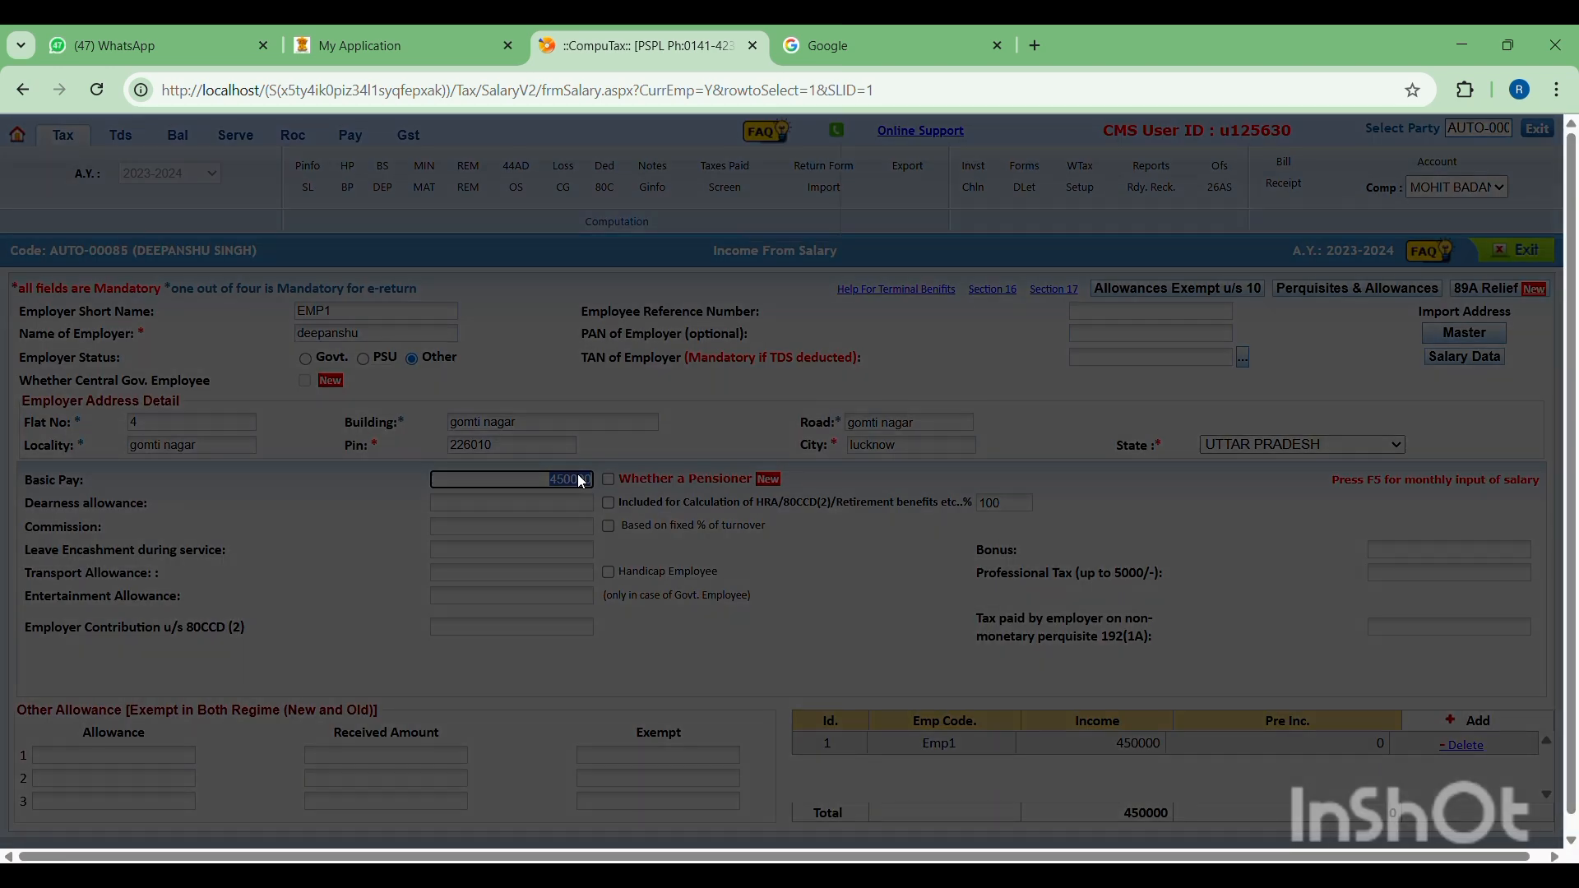
{"action": "left_click", "coordinate": [992, 137]}
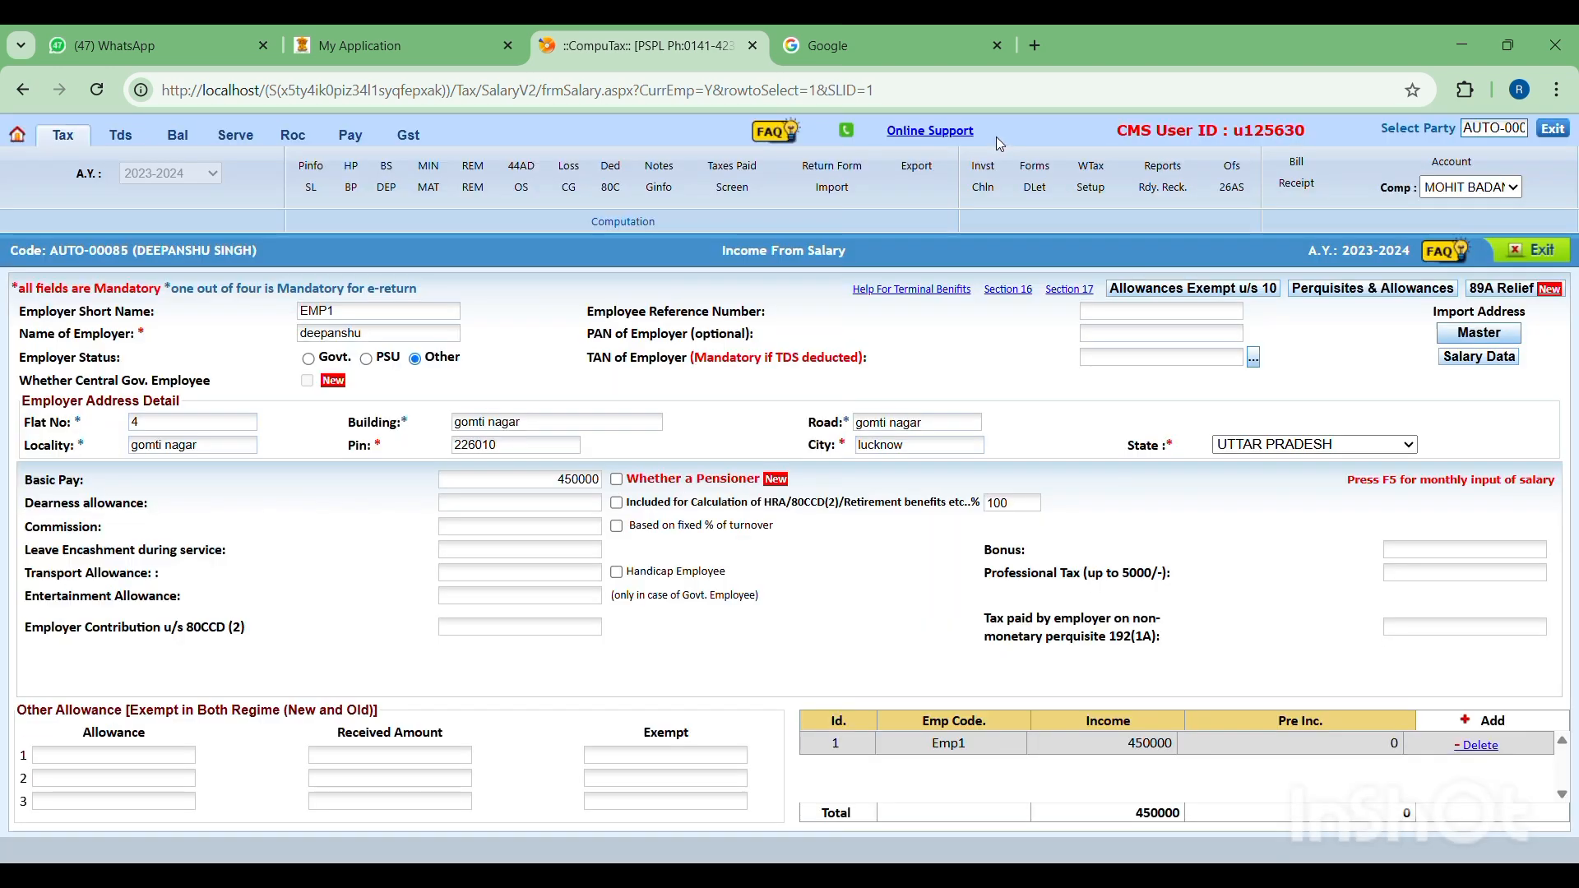
- Set the existing employer's Basic Pay to 480000
{"action": "left_click", "coordinate": [581, 482]}
{"action": "type", "text": "4800"}
{"action": "key", "text": "Tab"}
- Delete the existing Emp1 employer record
{"action": "left_click", "coordinate": [1488, 750]}
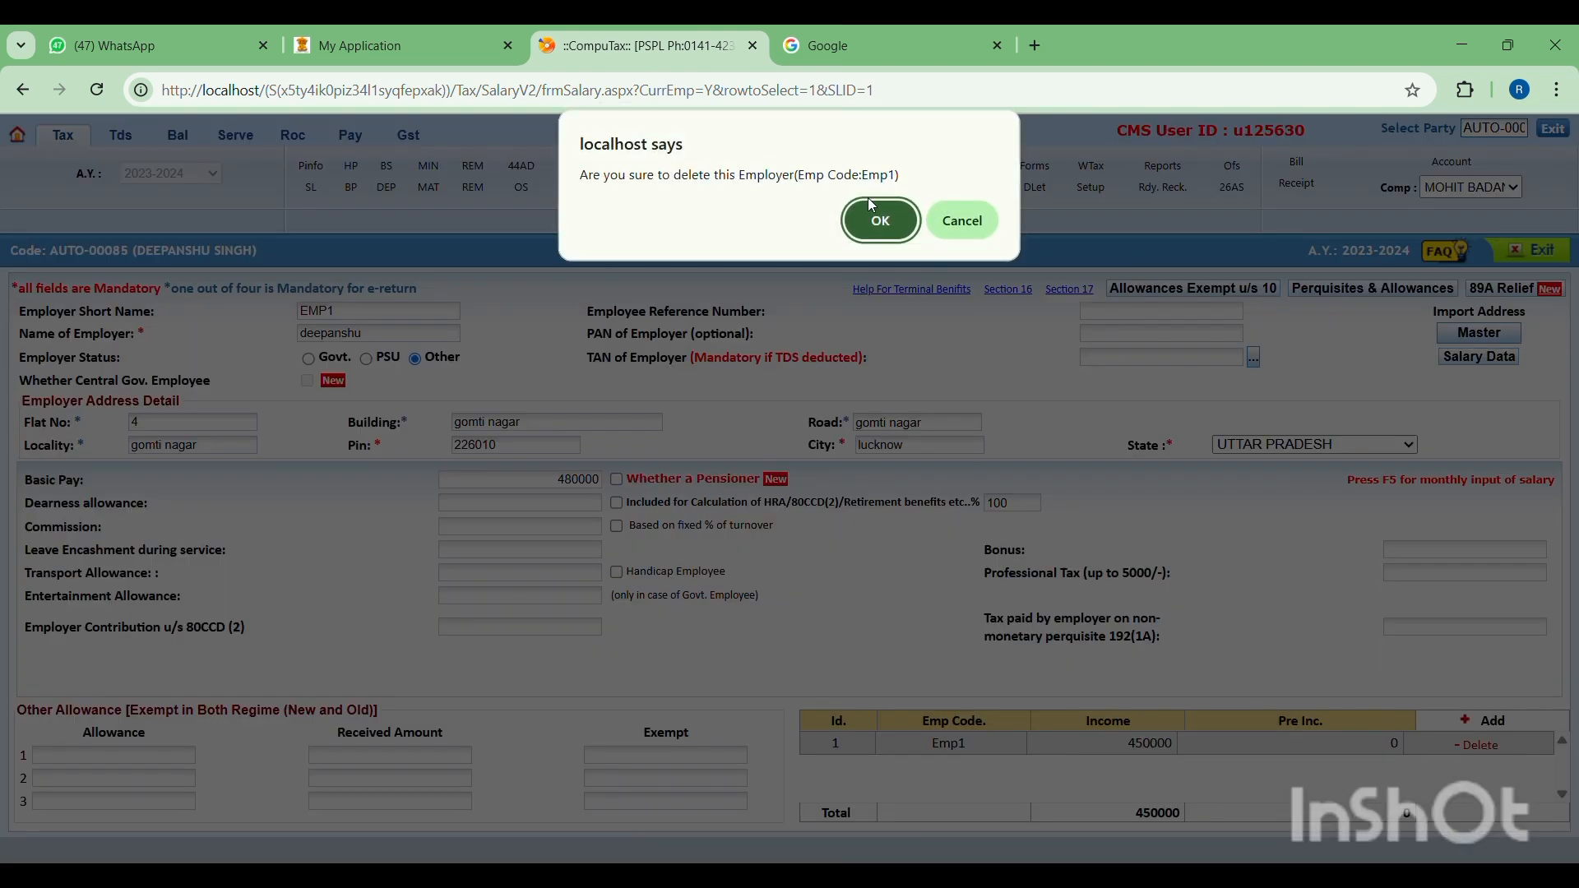
{"action": "left_click", "coordinate": [882, 218]}
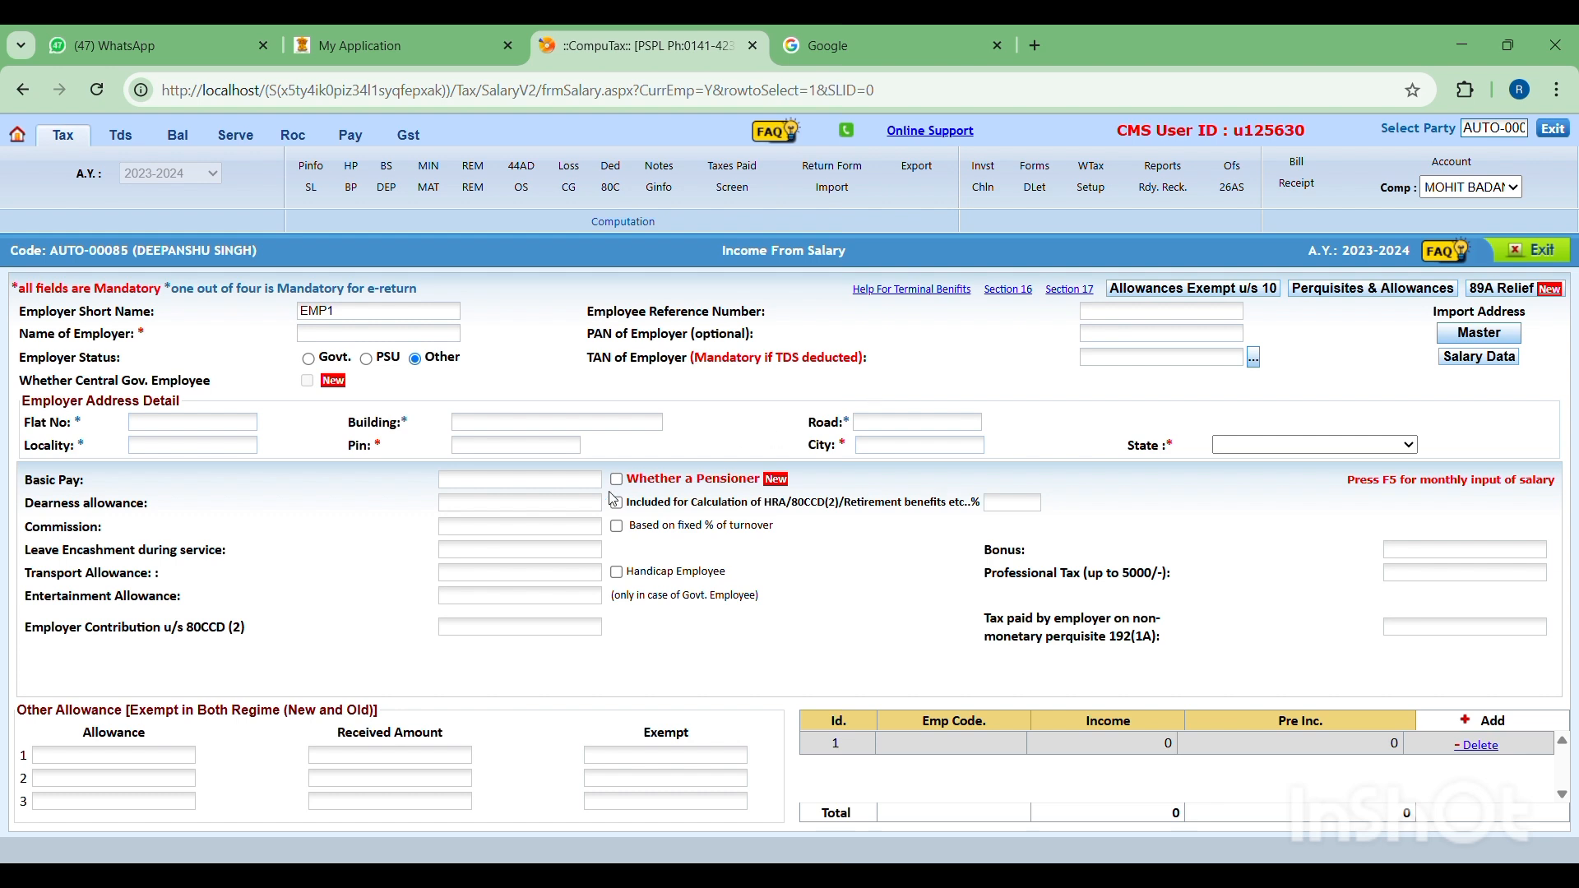
- Fill in the flat number, building and road fields of the employer's address
{"action": "left_click", "coordinate": [242, 433]}
{"action": "type", "text": "GOMTINAGA"}
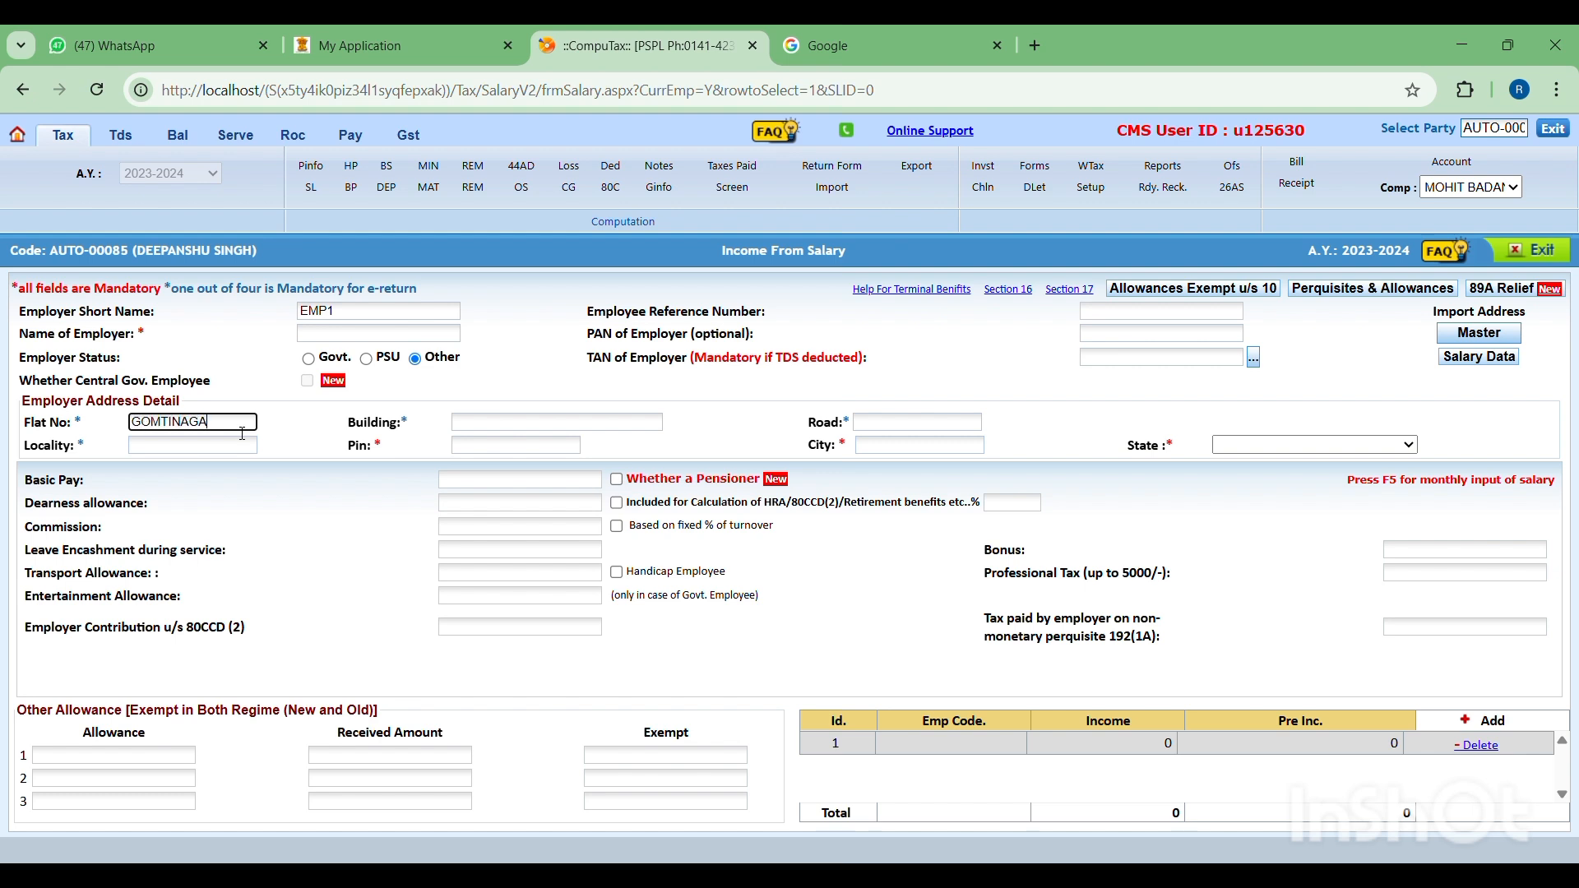
{"action": "type", "text": "R"}
{"action": "key", "text": "Tab"}
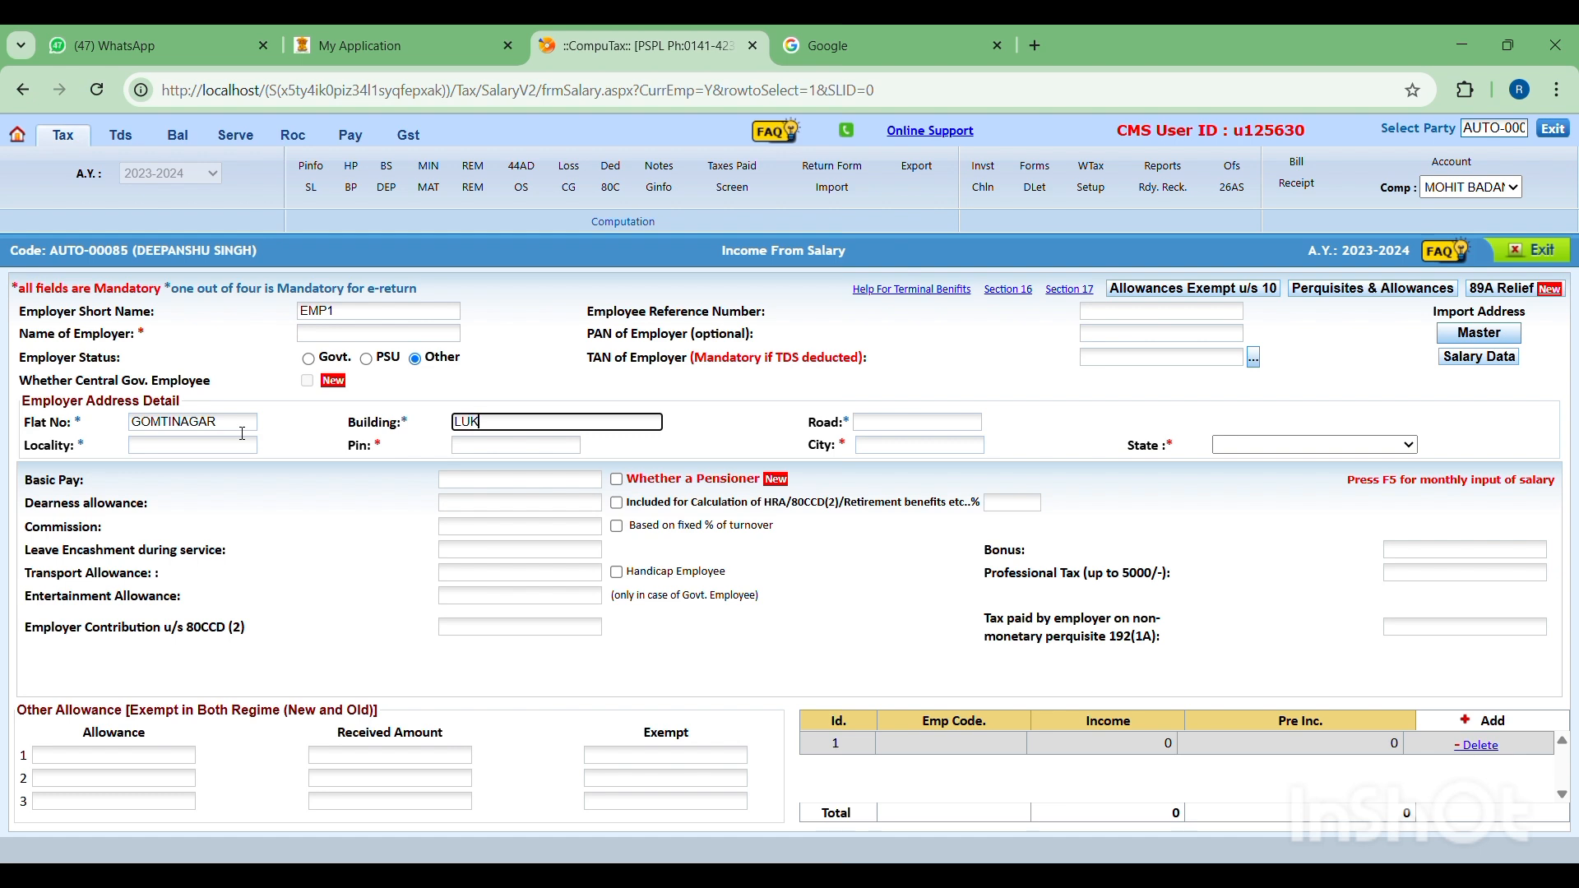
{"action": "key", "text": "Tab"}
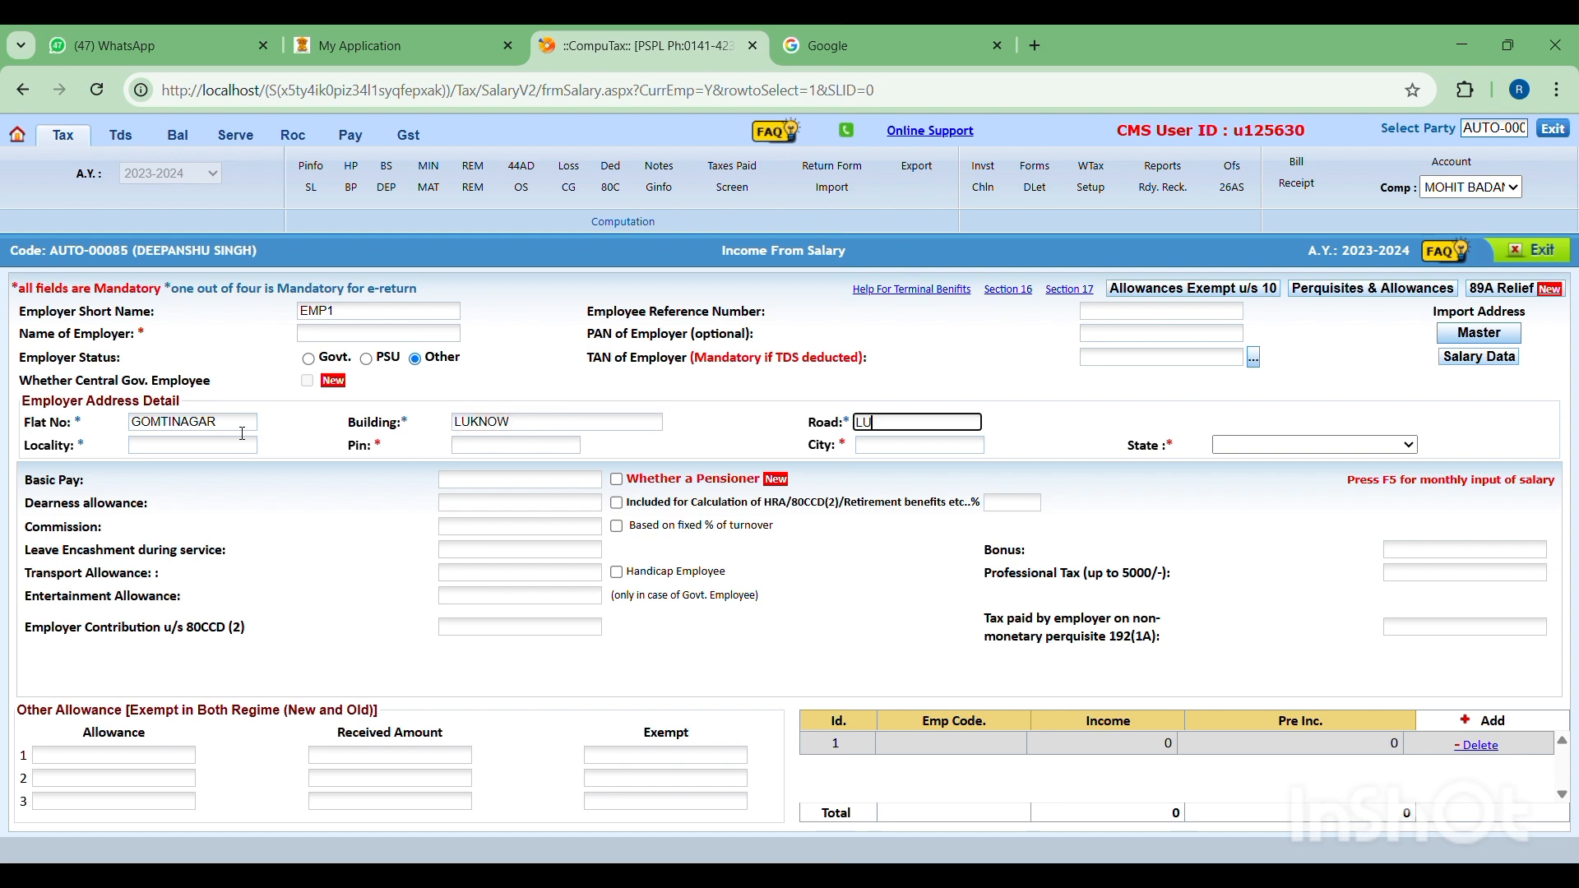
{"action": "type", "text": "LUCKNOW"}
{"action": "key", "text": "Tab"}
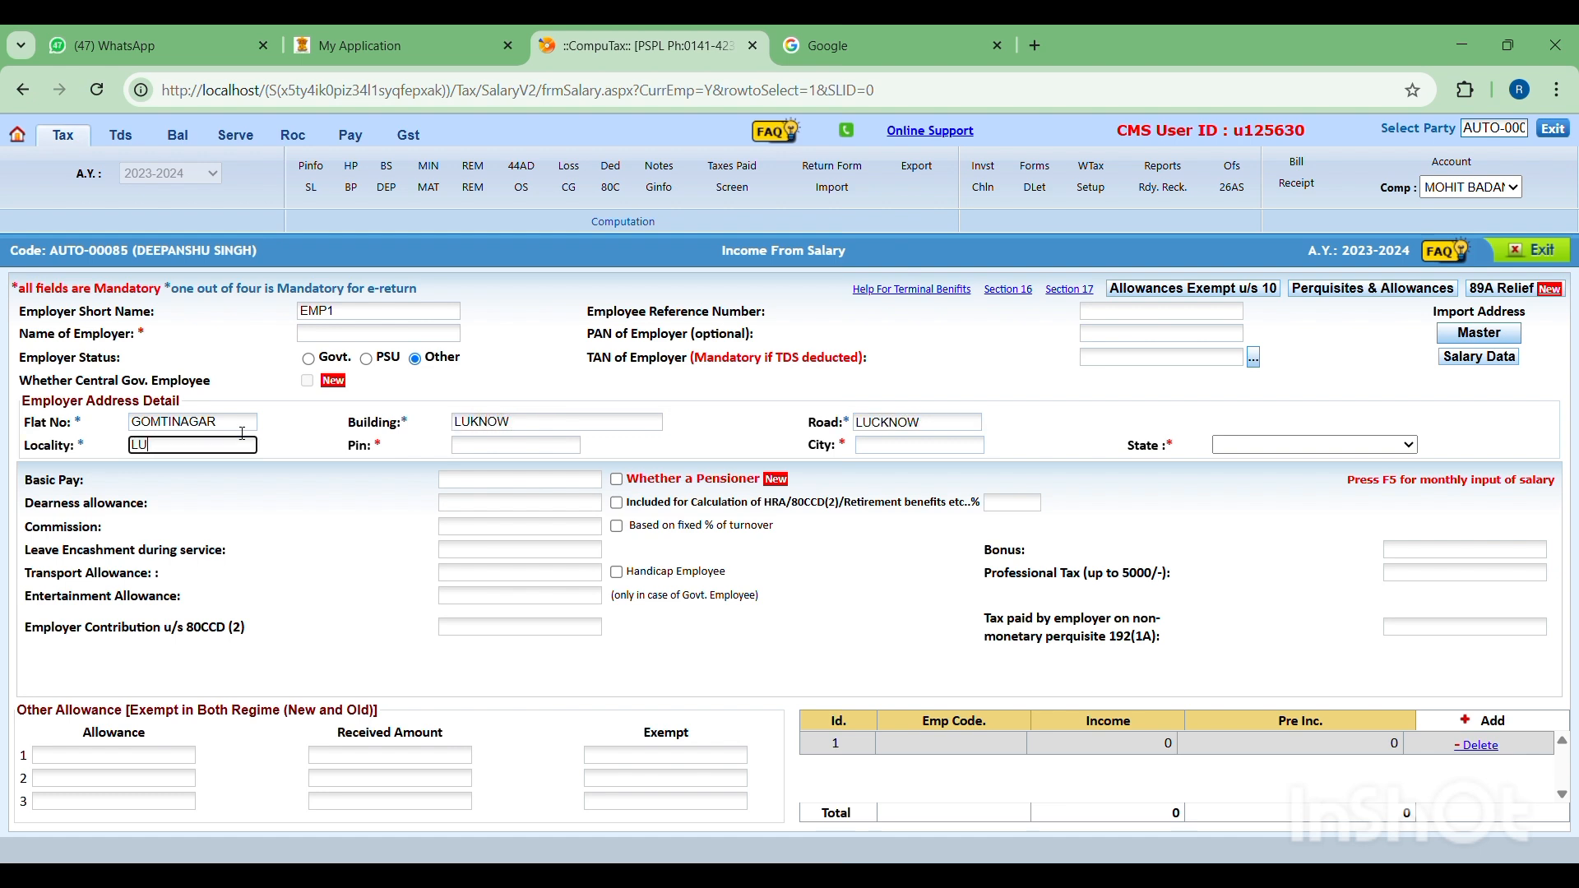
- Complete the employer's address with the locality, postal code, city and state
{"action": "type", "text": "LUCKNOW"}
{"action": "key", "text": "Tab"}
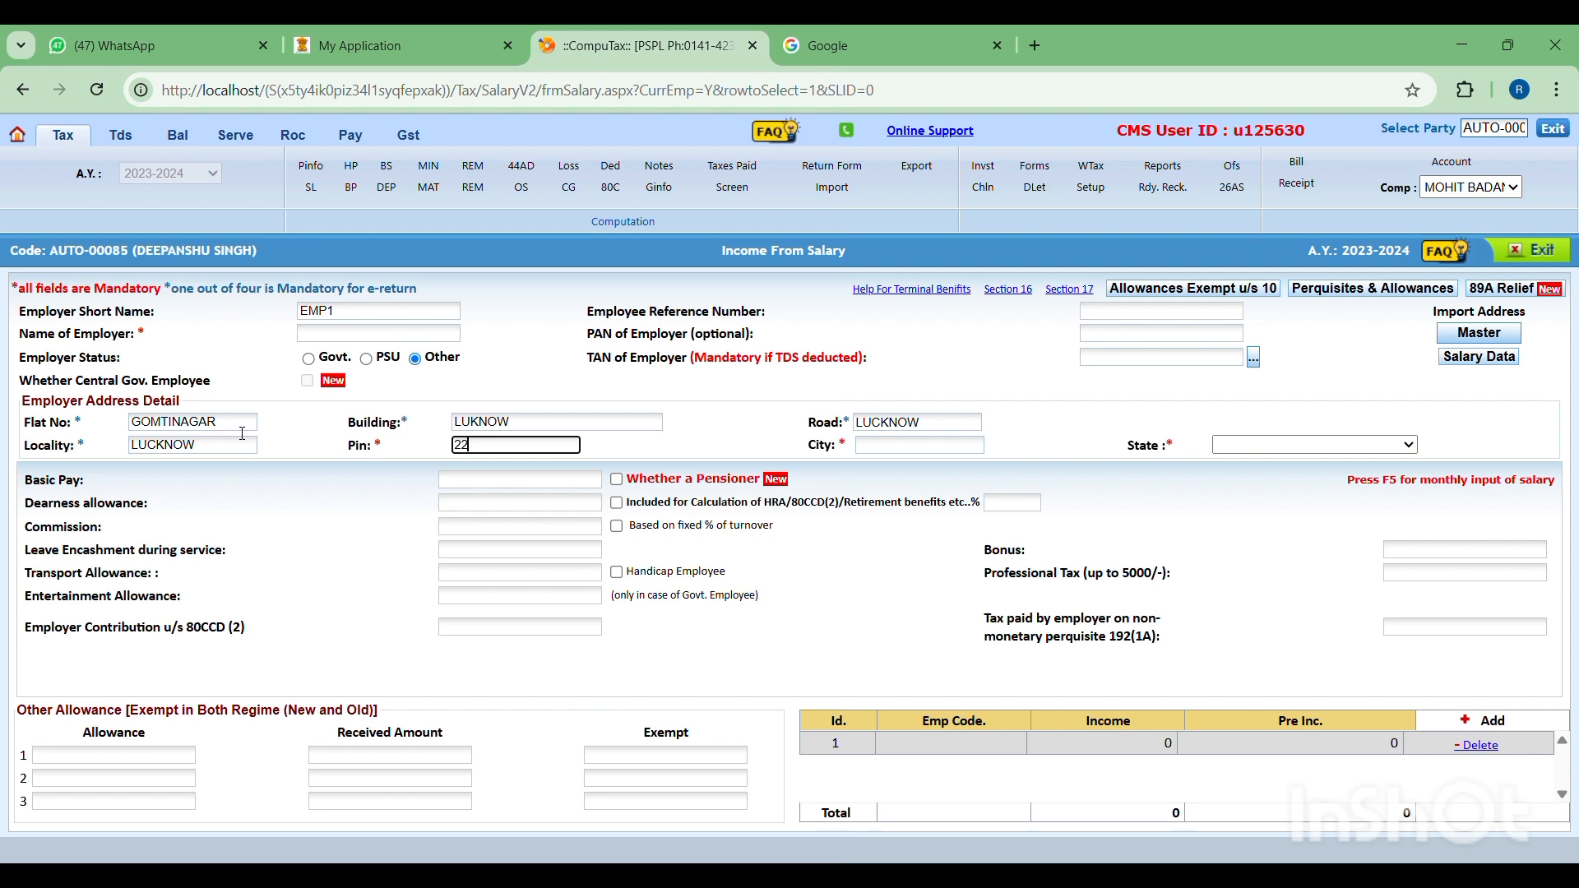
{"action": "type", "text": "226010"}
{"action": "key", "text": "Tab"}
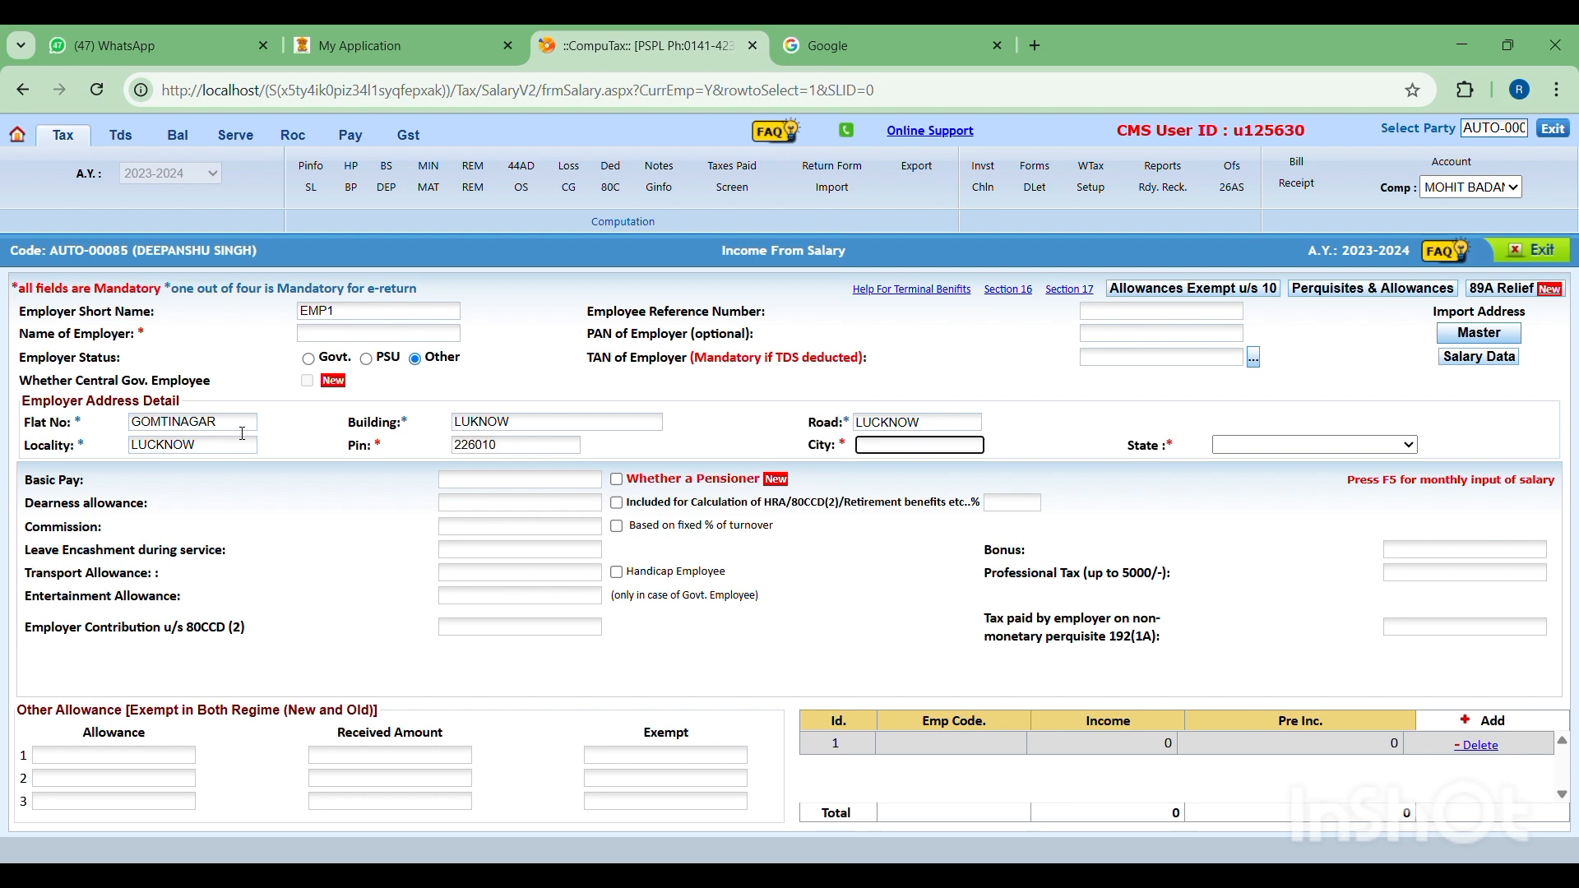
{"action": "type", "text": "LUCKNOW"}
{"action": "left_click", "coordinate": [1234, 448]}
{"action": "key", "text": "u"}
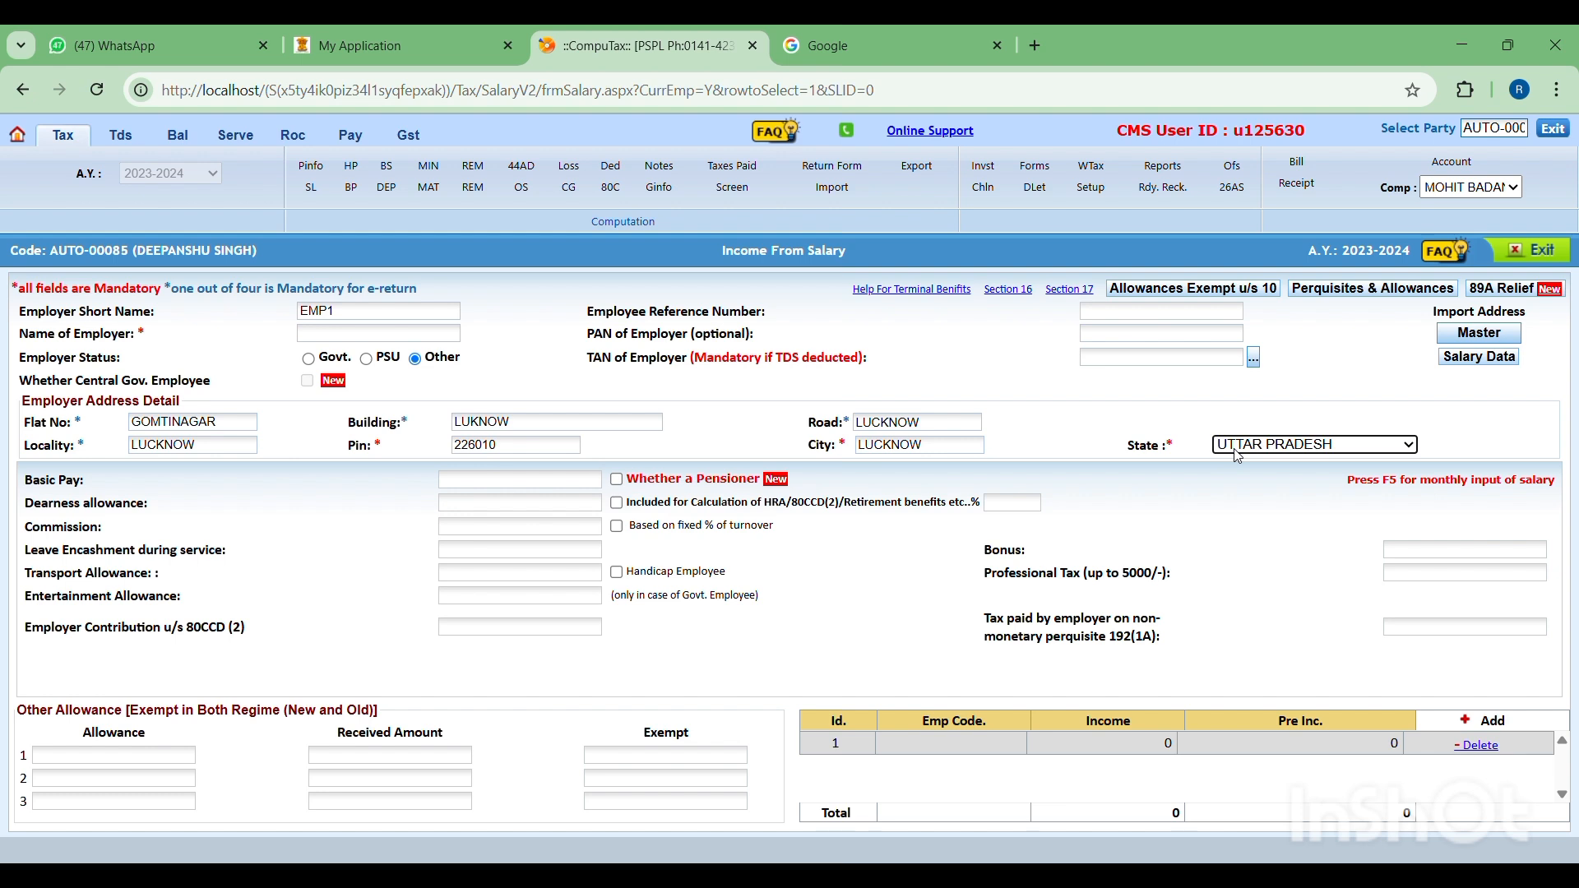
- Set the Basic Pay to 480000, enter the employer's name, and return to the computation screen
{"action": "left_click", "coordinate": [486, 476]}
{"action": "left_click", "coordinate": [494, 479]}
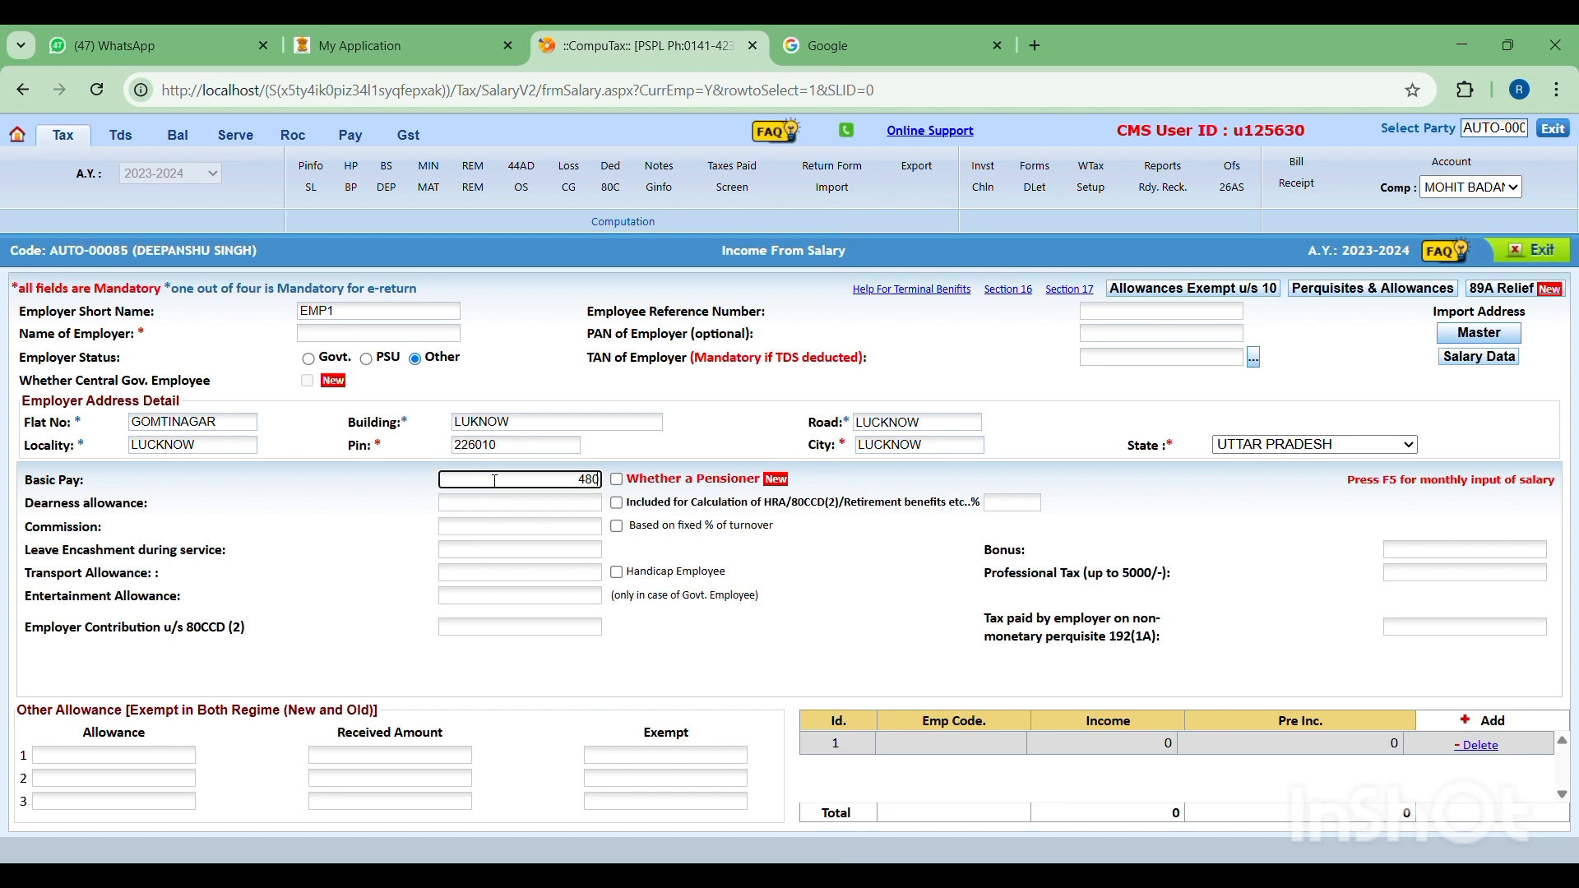
{"action": "key", "text": "Tab"}
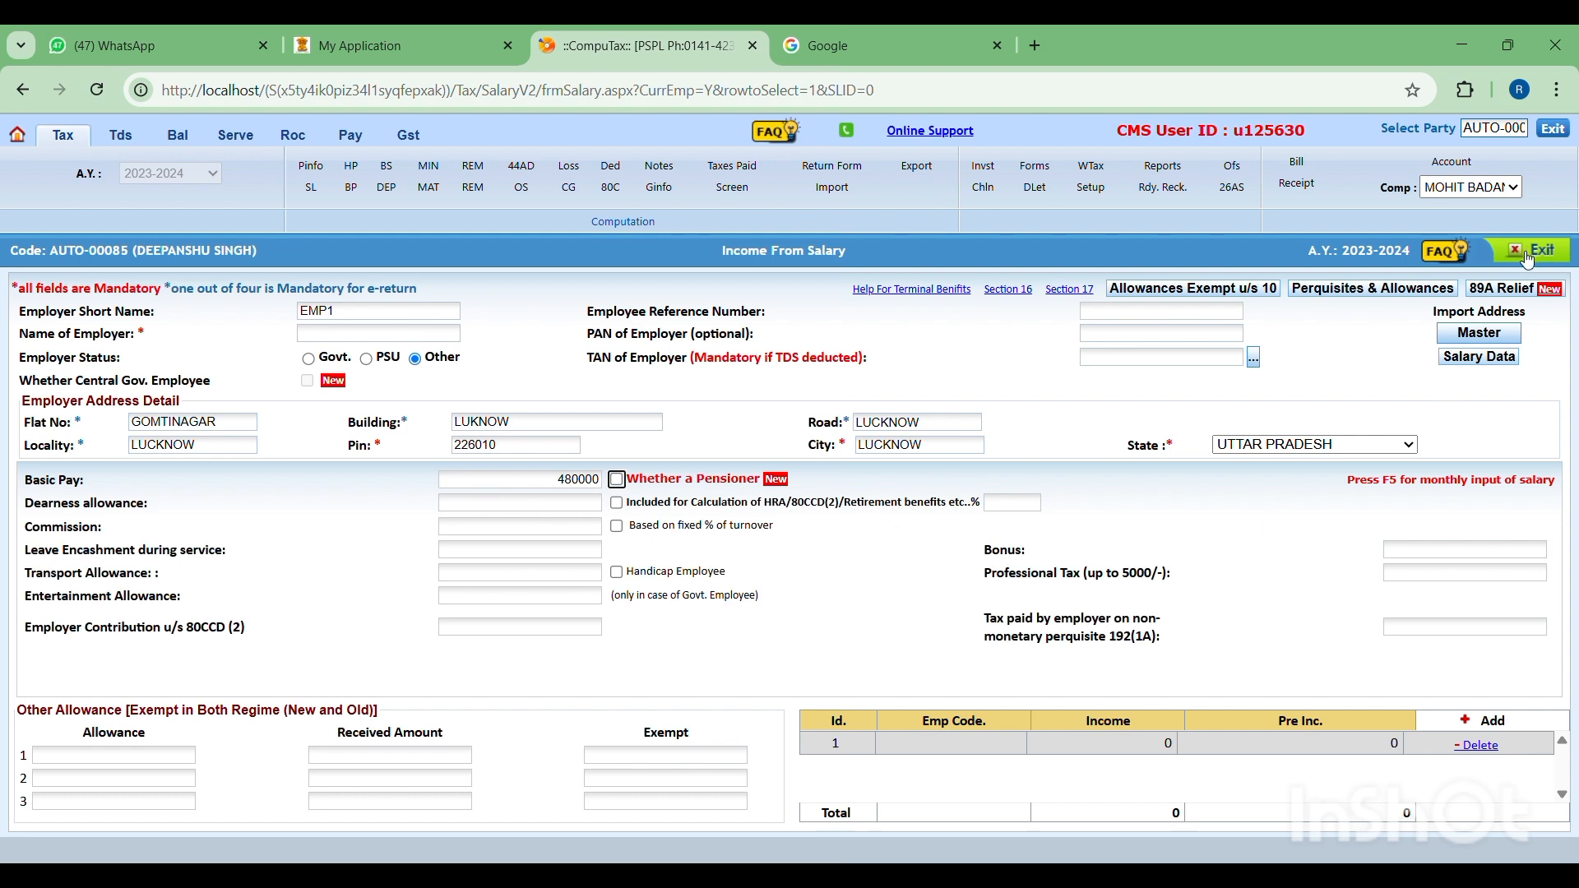
{"action": "left_click", "coordinate": [431, 336]}
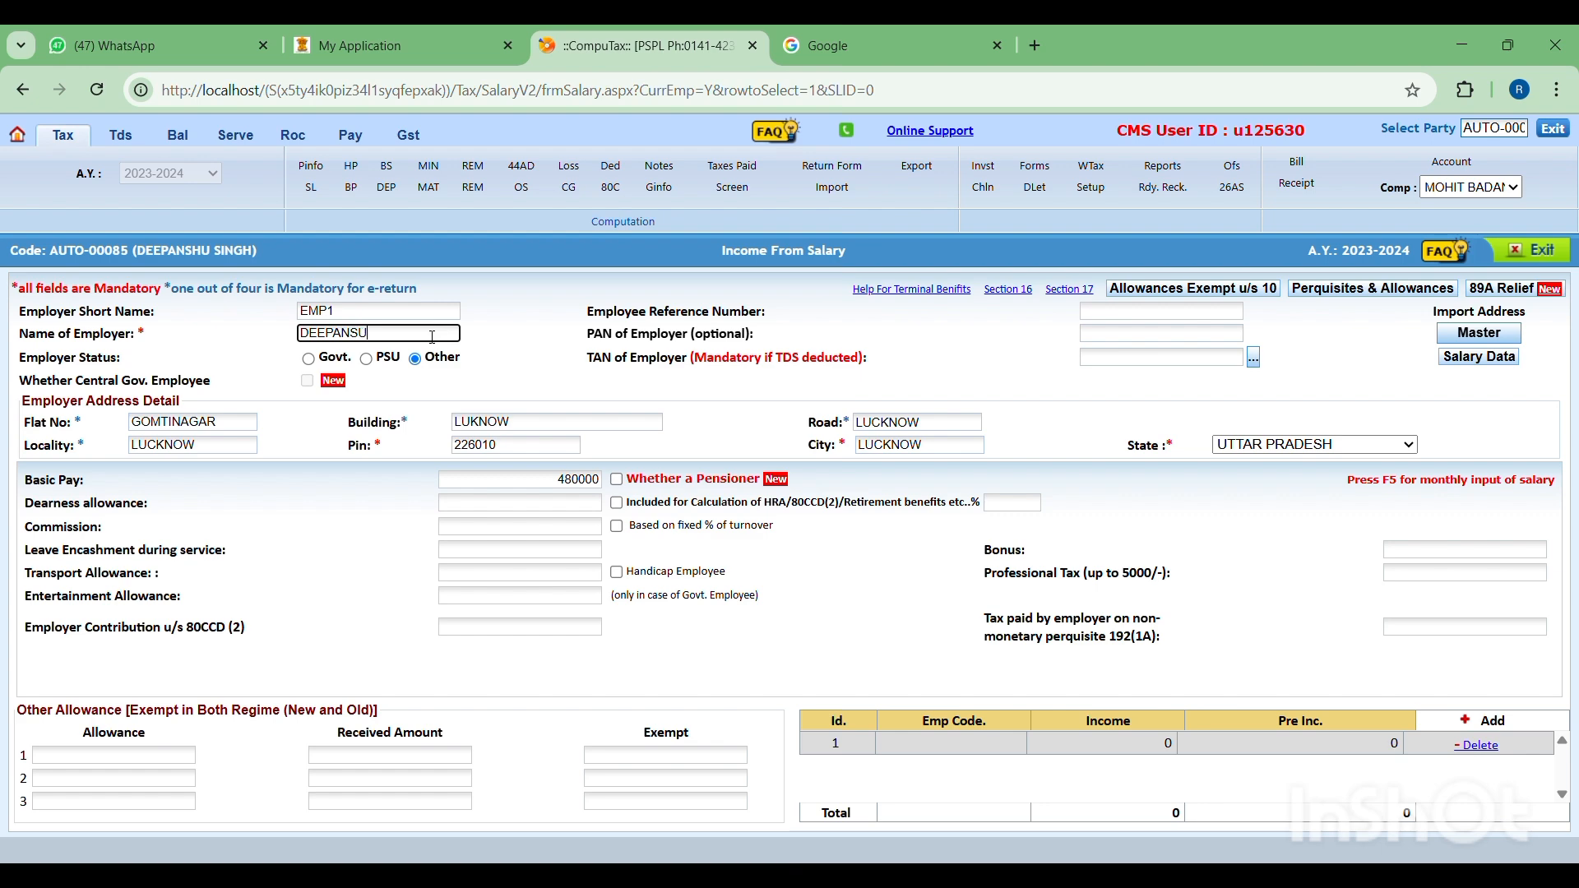
{"action": "left_click", "coordinate": [1531, 247]}
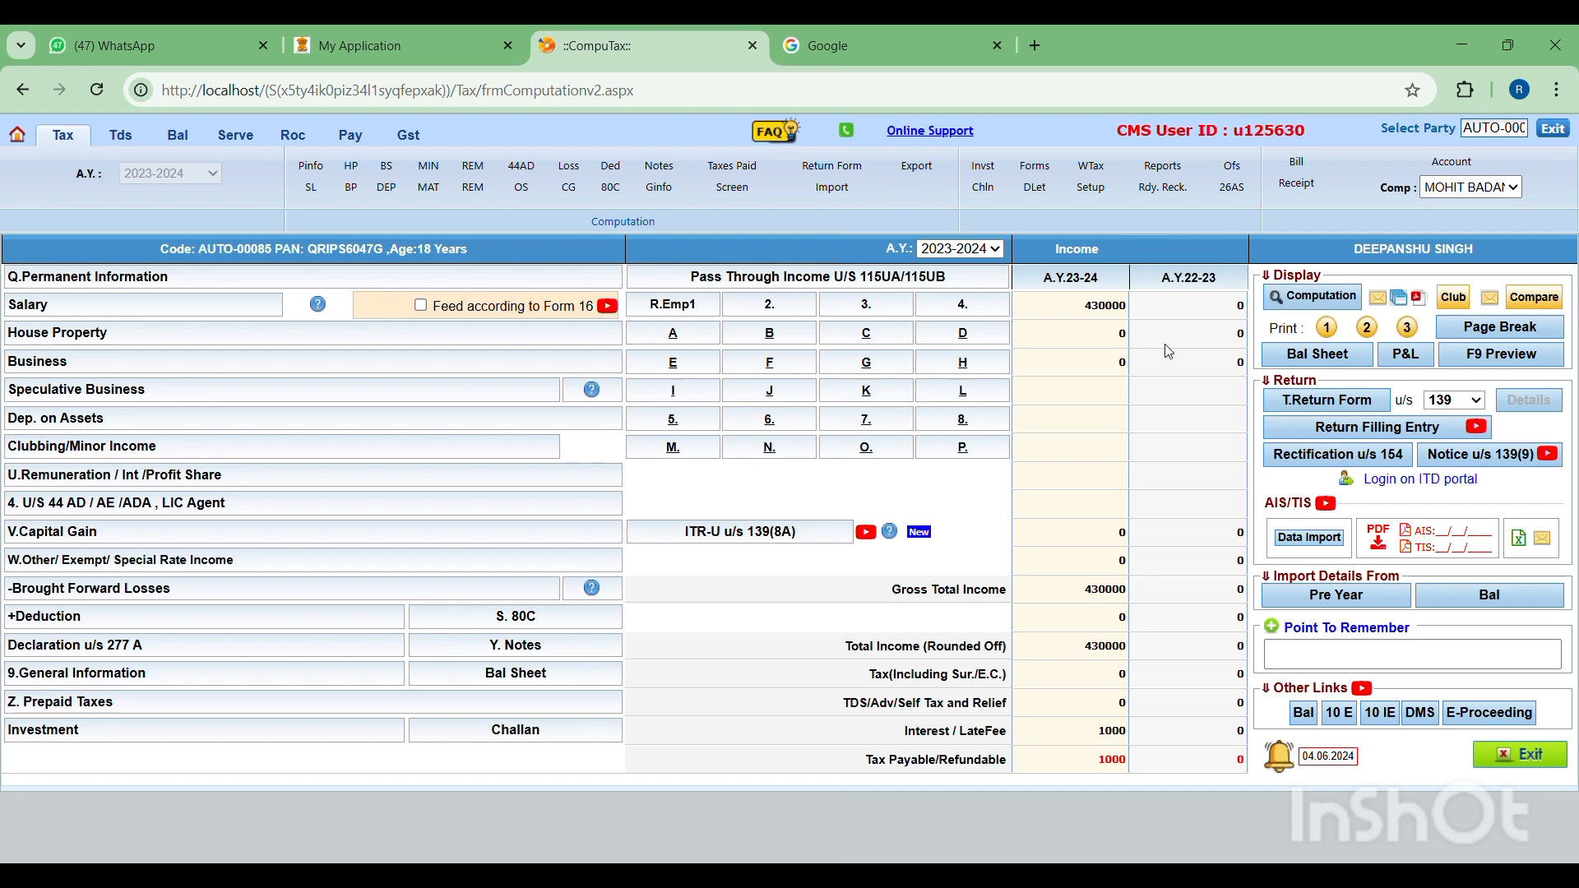
- Try to import the AIS/TIS data into the computation
{"action": "left_click", "coordinate": [1330, 541]}
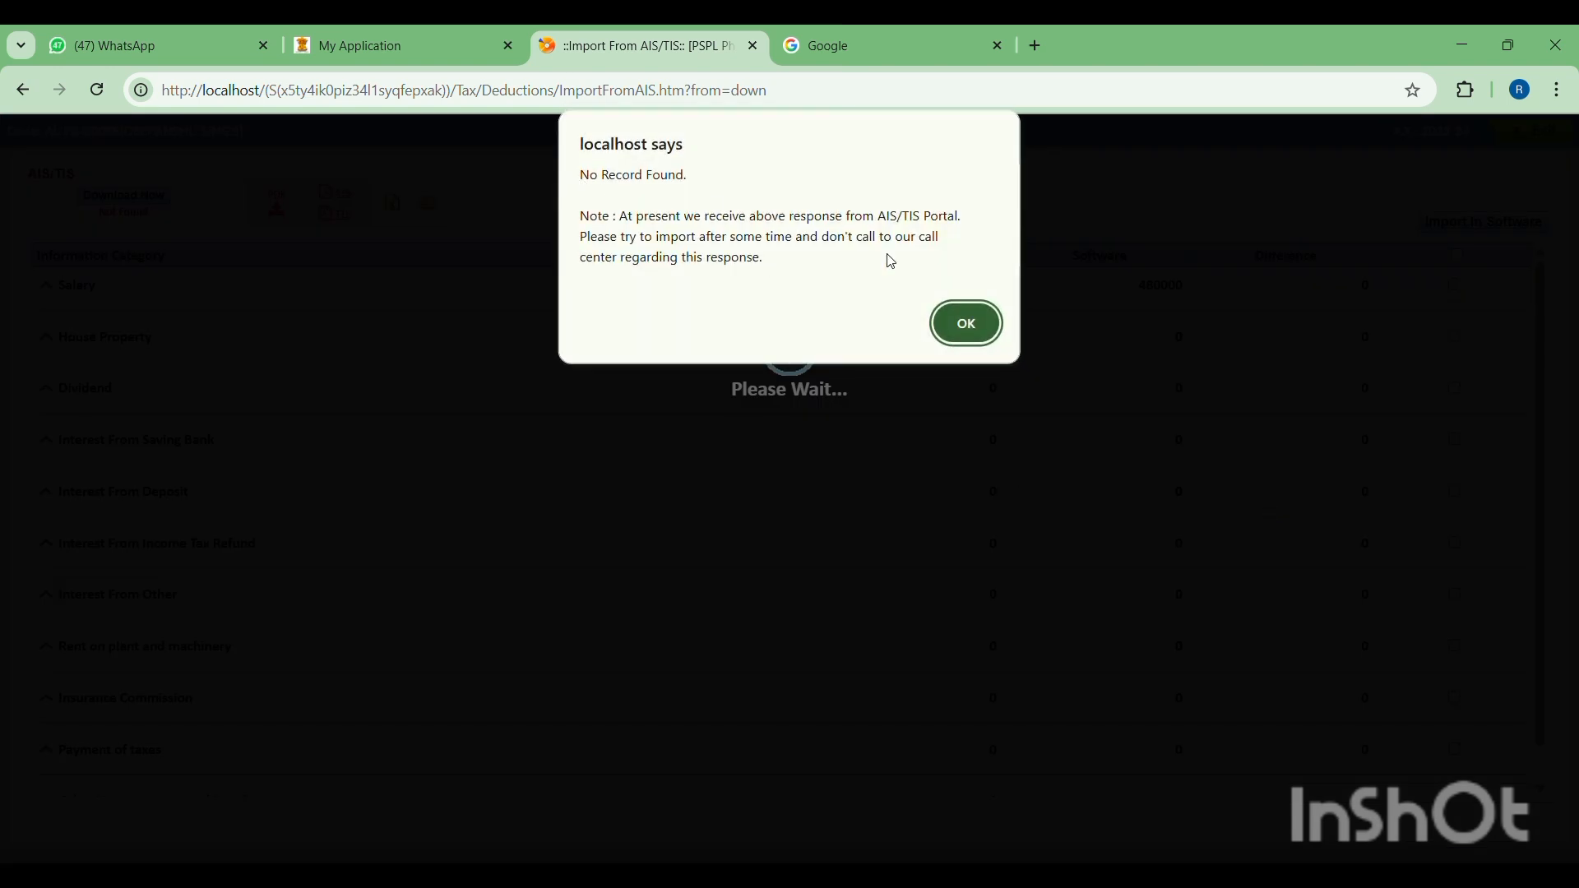
{"action": "left_click", "coordinate": [969, 323]}
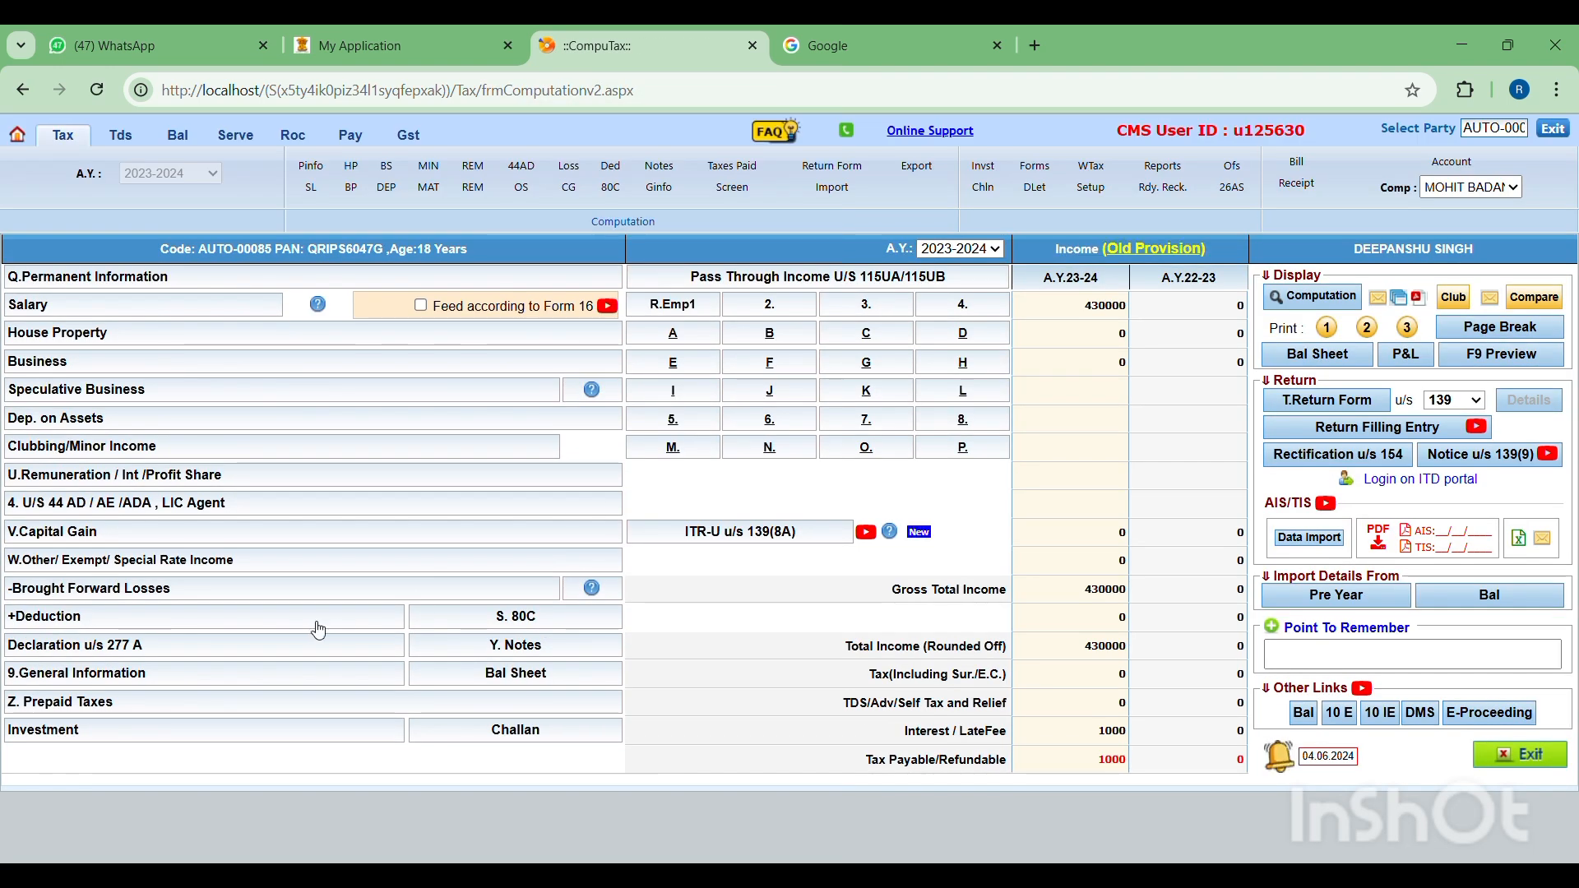
- Import the Form 26AS, AIS/TIS and Challan data in the prepaid taxes details, and return to the computation
{"action": "left_click", "coordinate": [196, 712]}
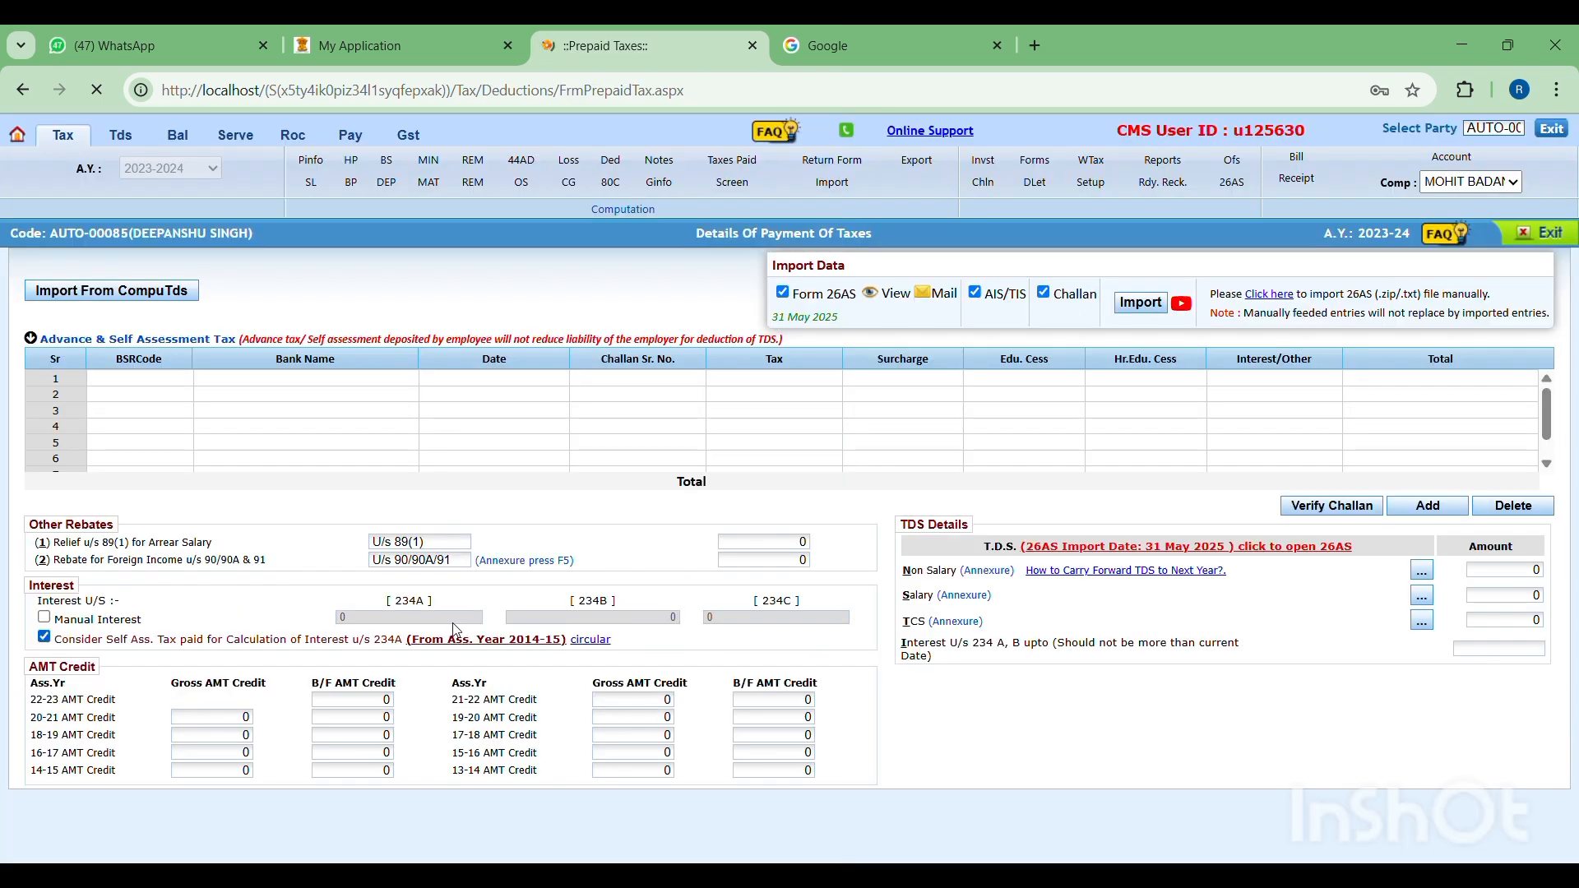
{"action": "left_click", "coordinate": [1141, 303]}
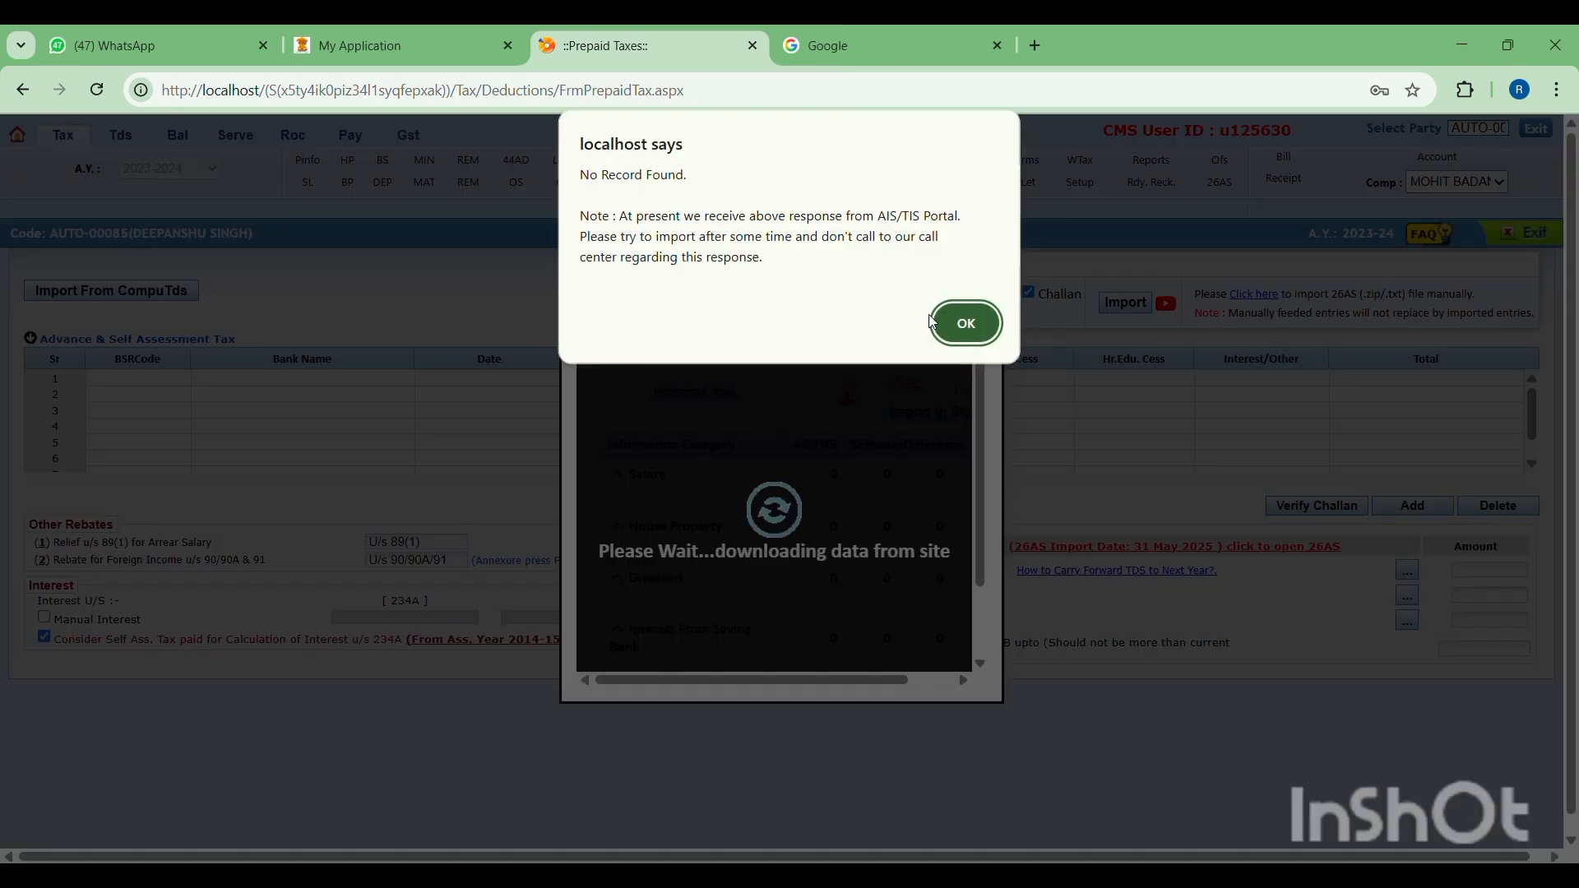
{"action": "left_click", "coordinate": [941, 323]}
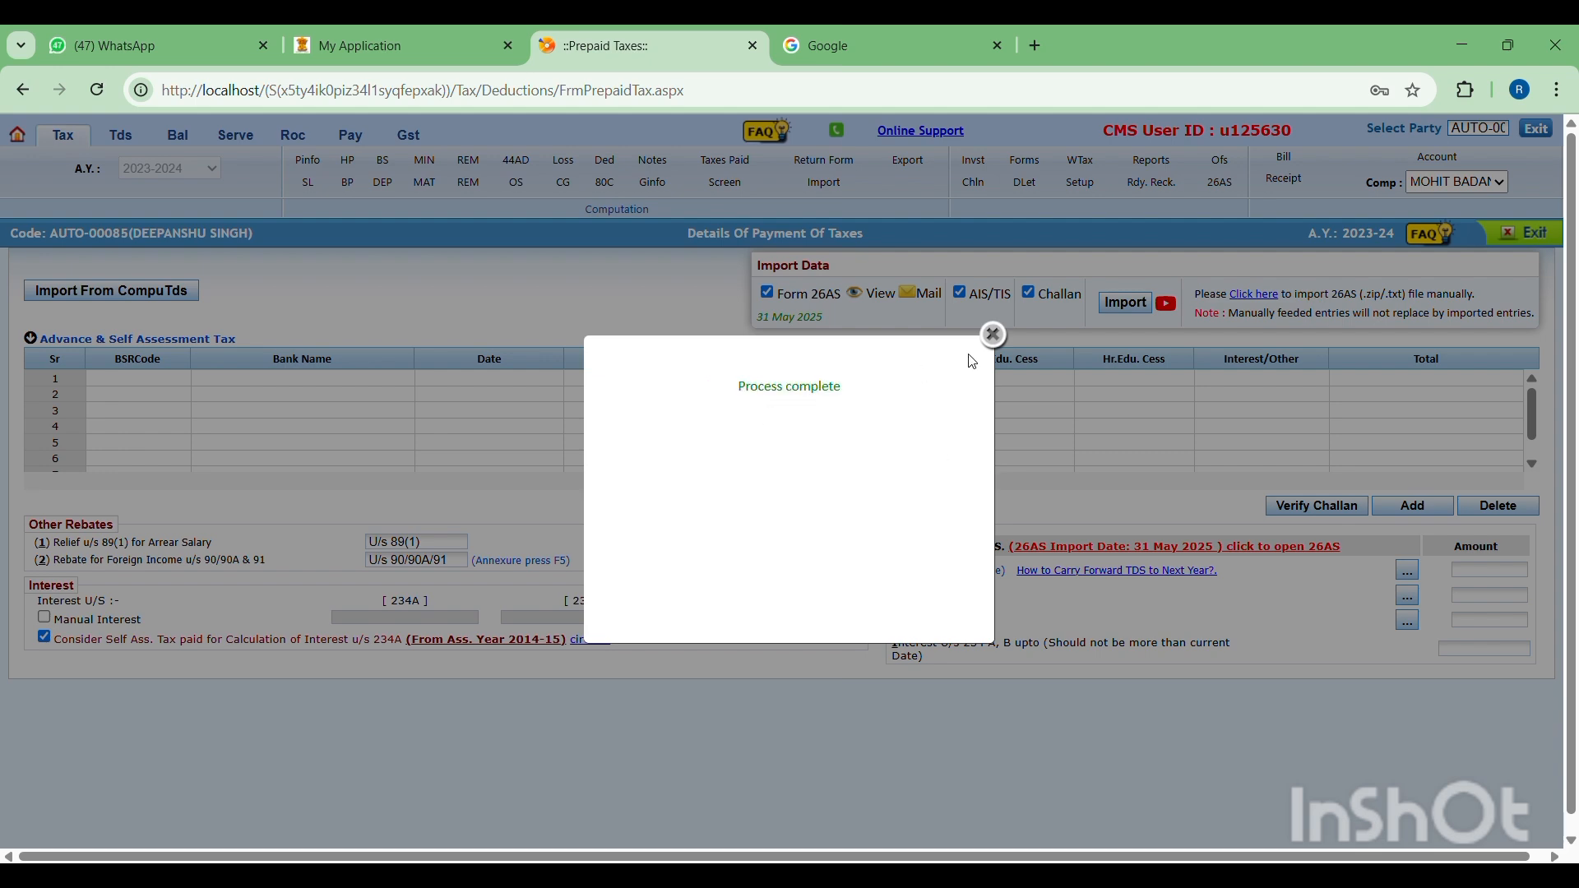
{"action": "left_click", "coordinate": [994, 335]}
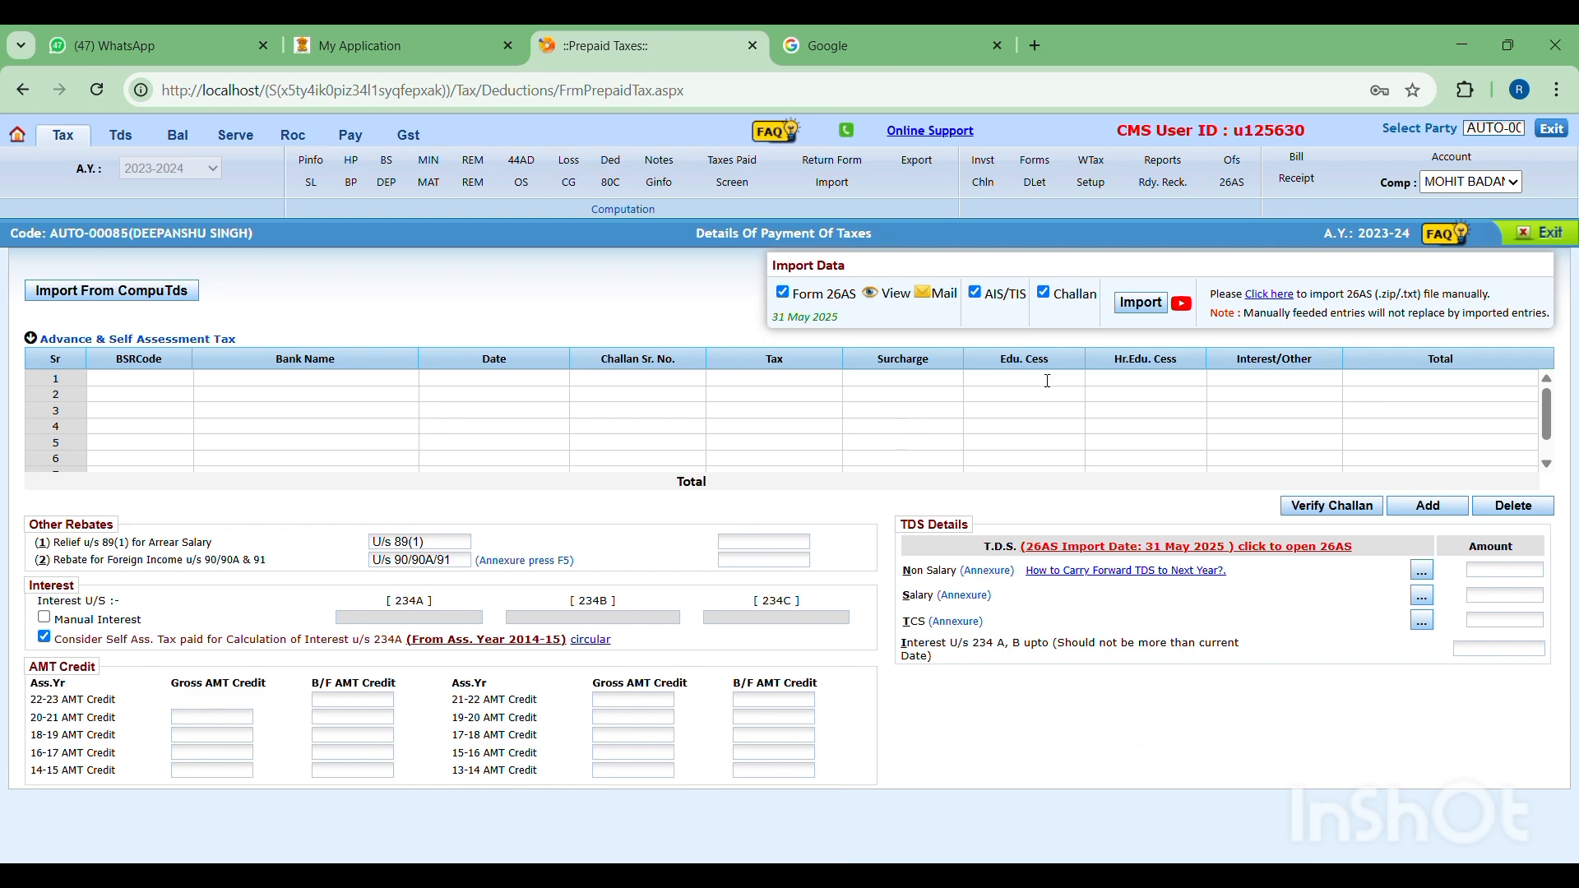
{"action": "left_click", "coordinate": [1541, 235]}
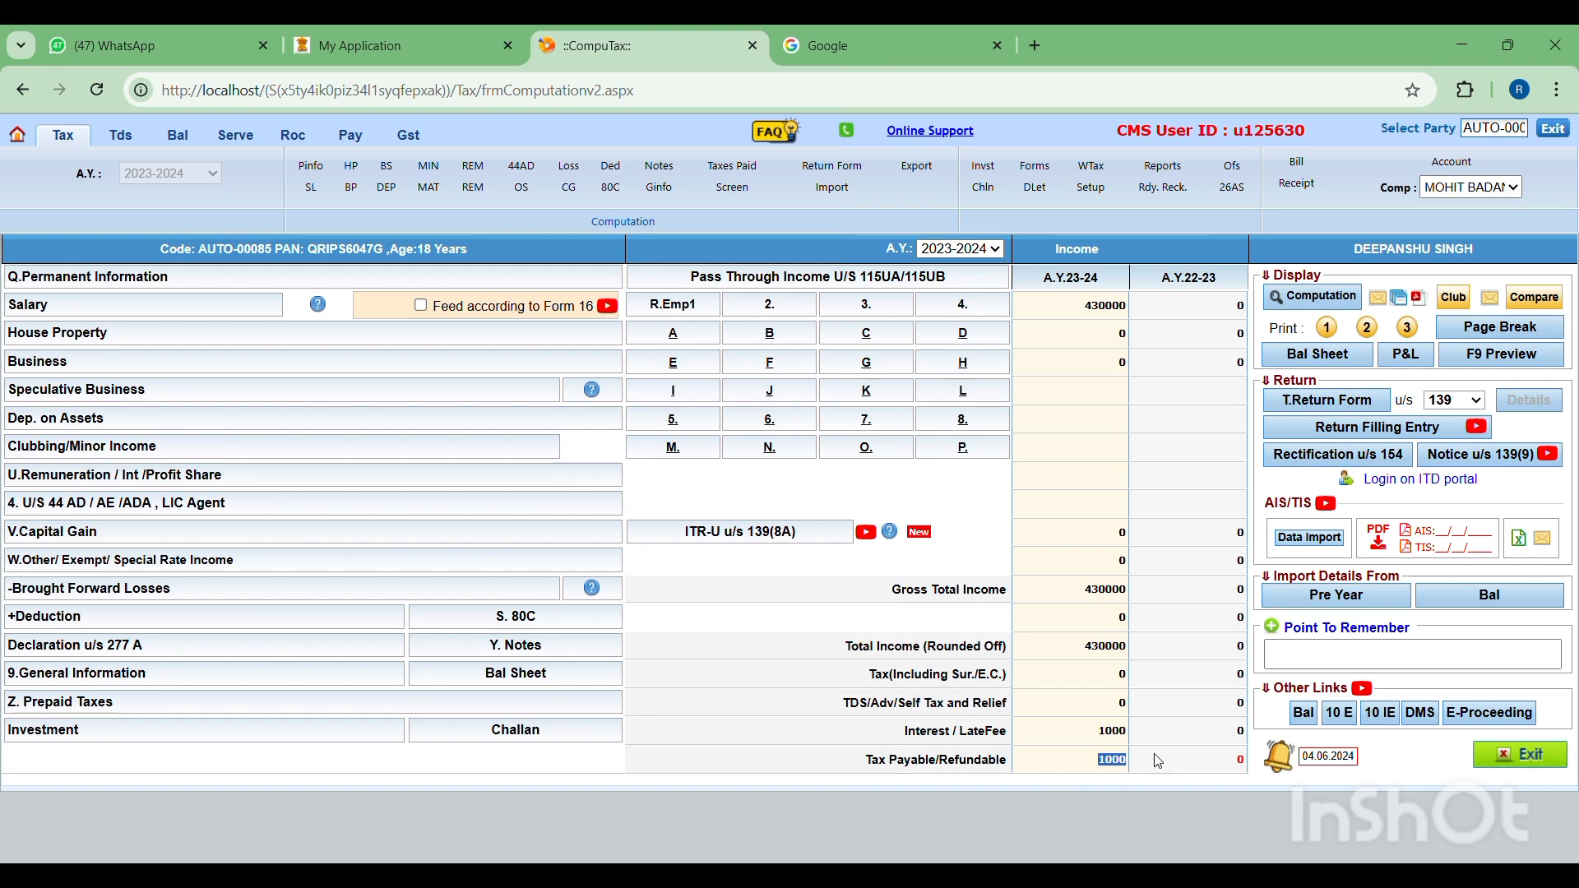
- Opt for filing an updated return under section 139(8A) and mark the assessment year's previous return as Not filed
{"action": "left_click", "coordinate": [810, 533]}
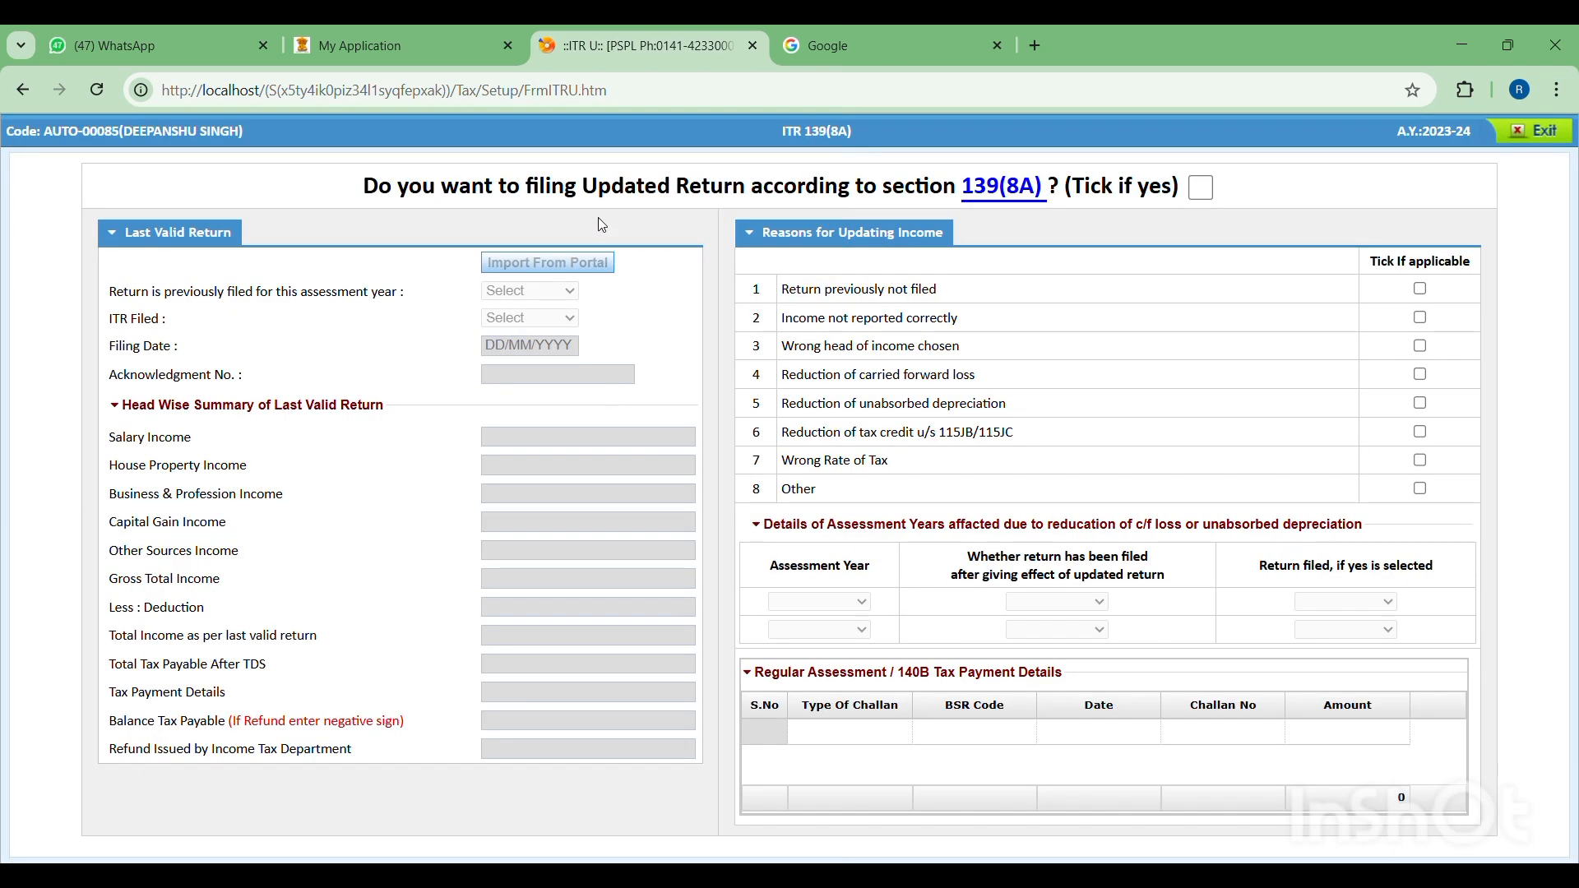
{"action": "left_click", "coordinate": [1200, 188]}
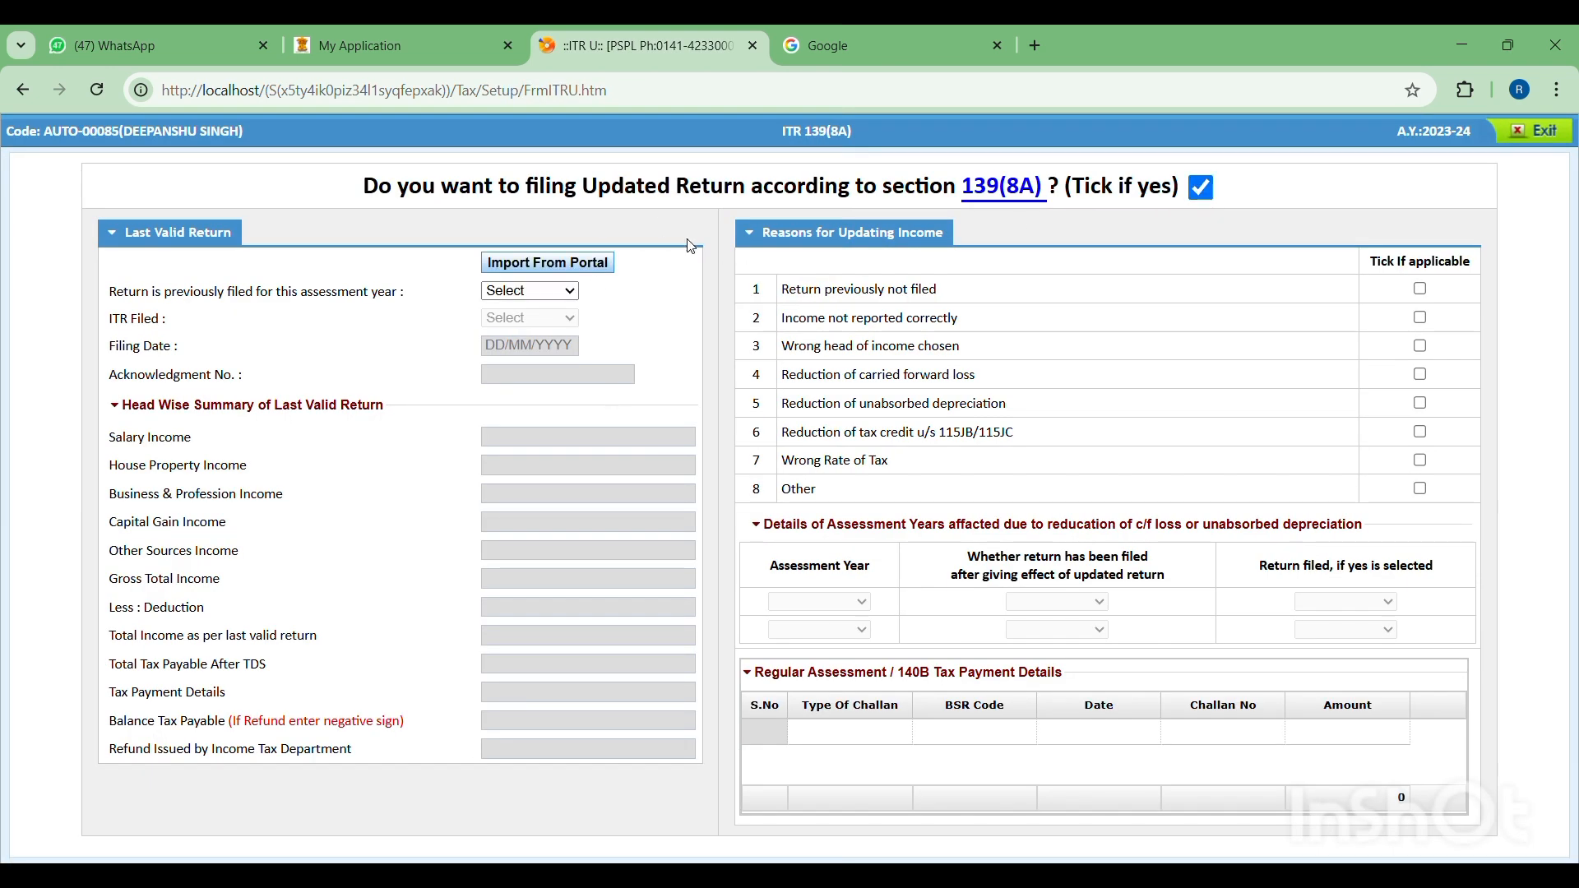
{"action": "left_click", "coordinate": [557, 298]}
{"action": "left_click", "coordinate": [527, 342]}
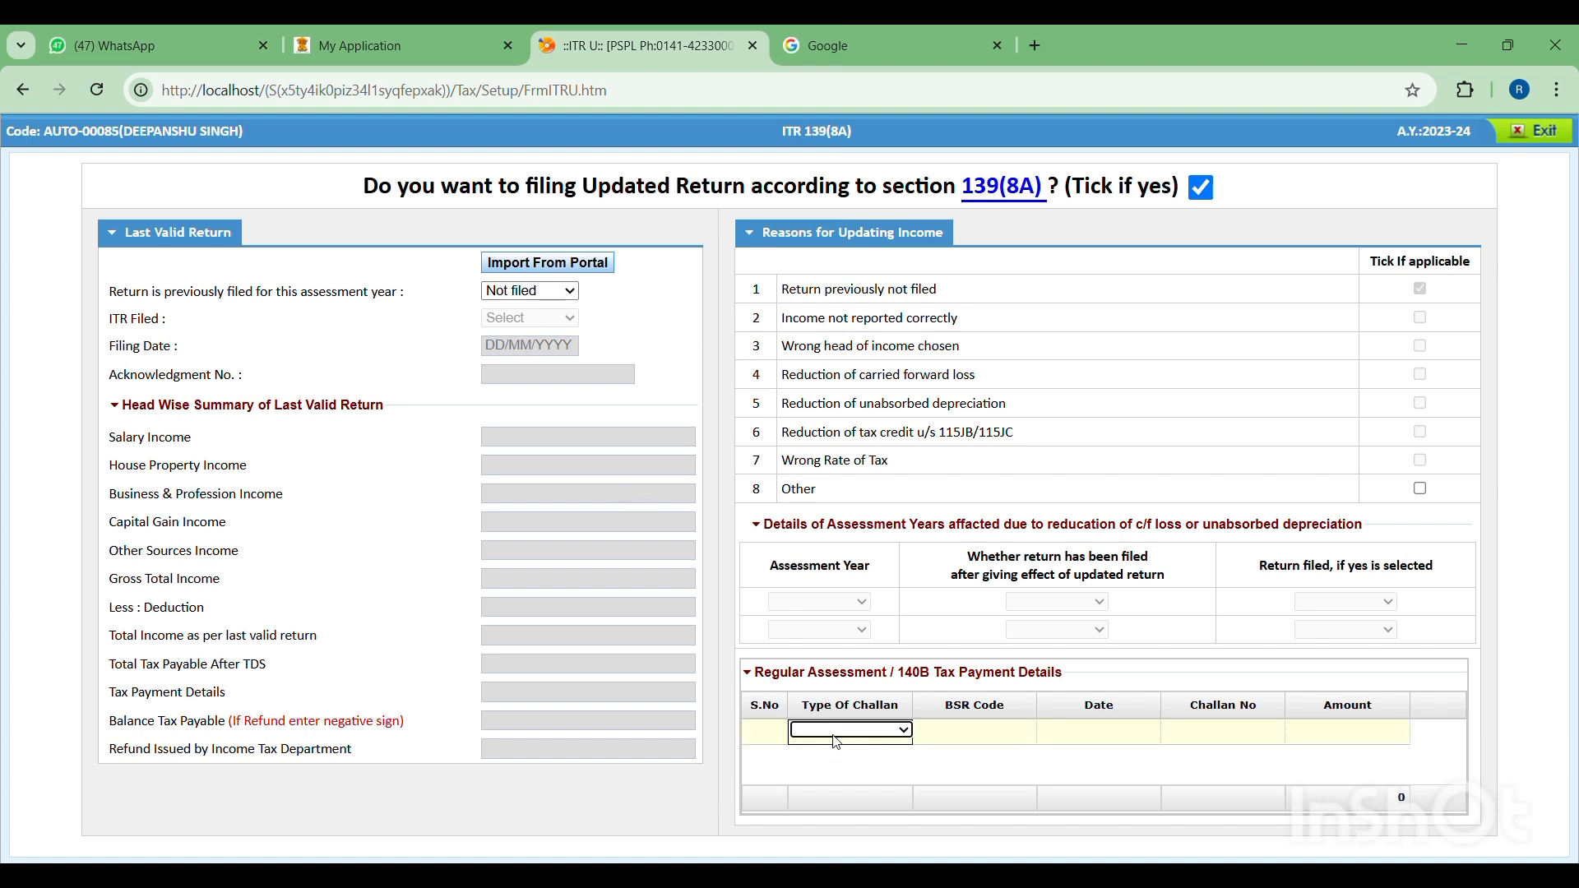
- Add a tax payment row with challan type Tax U/S 140B and BSR code 2250110
{"action": "left_click", "coordinate": [834, 808]}
{"action": "left_click", "coordinate": [1000, 741]}
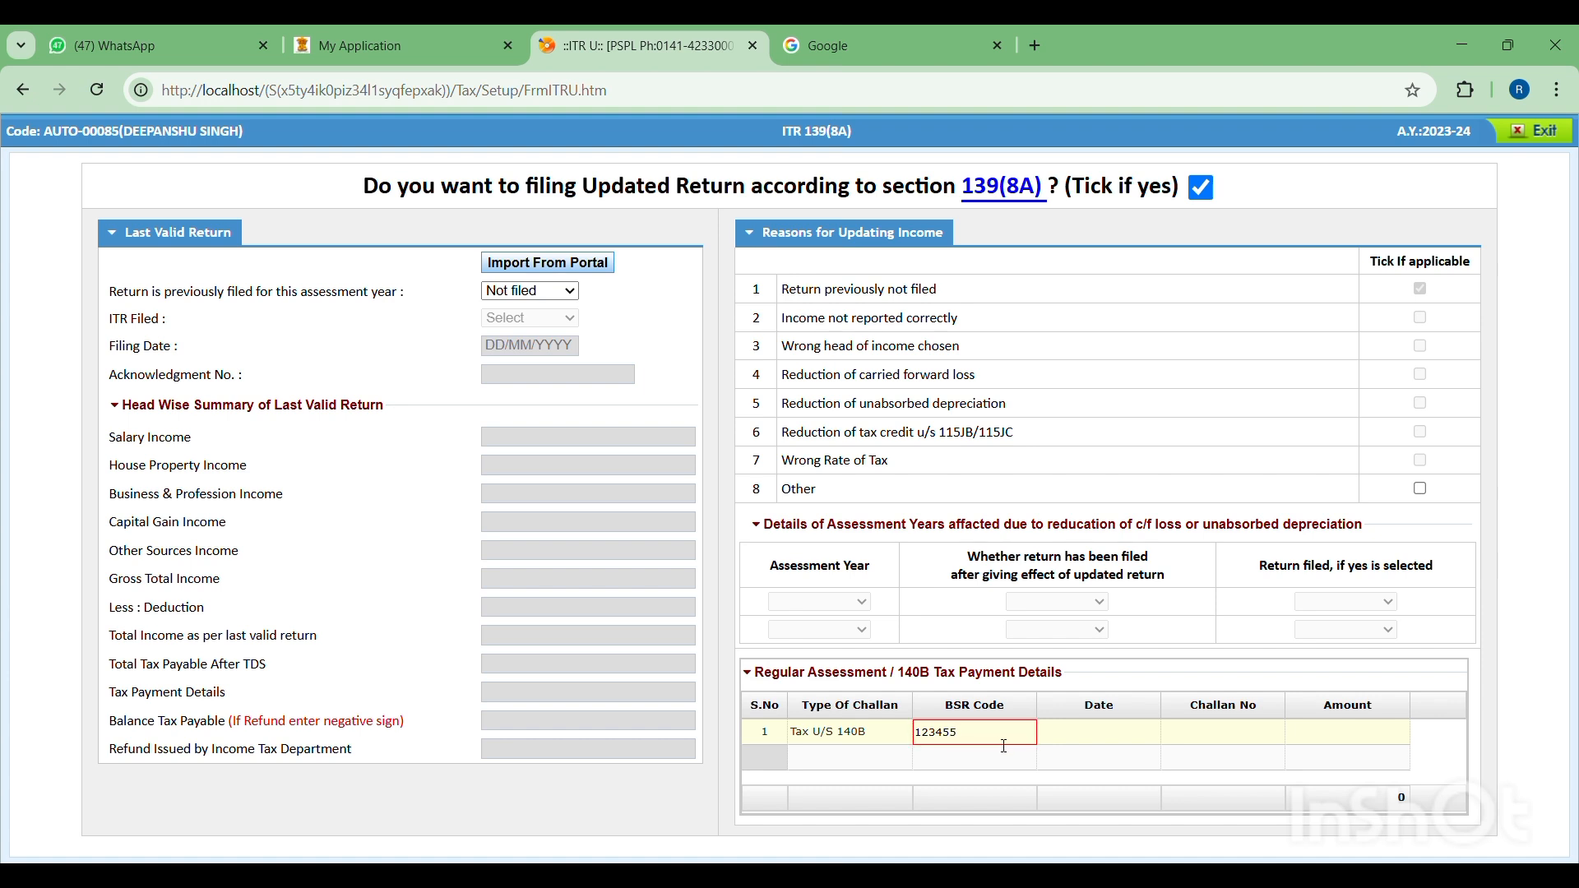
{"action": "key", "text": "BackSpace"}
{"action": "key", "text": "BackSpace"}
{"action": "key", "text": "BackSpace"}
{"action": "key", "text": "BackSpace"}
{"action": "type", "text": "22"}
{"action": "key", "text": "Tab"}
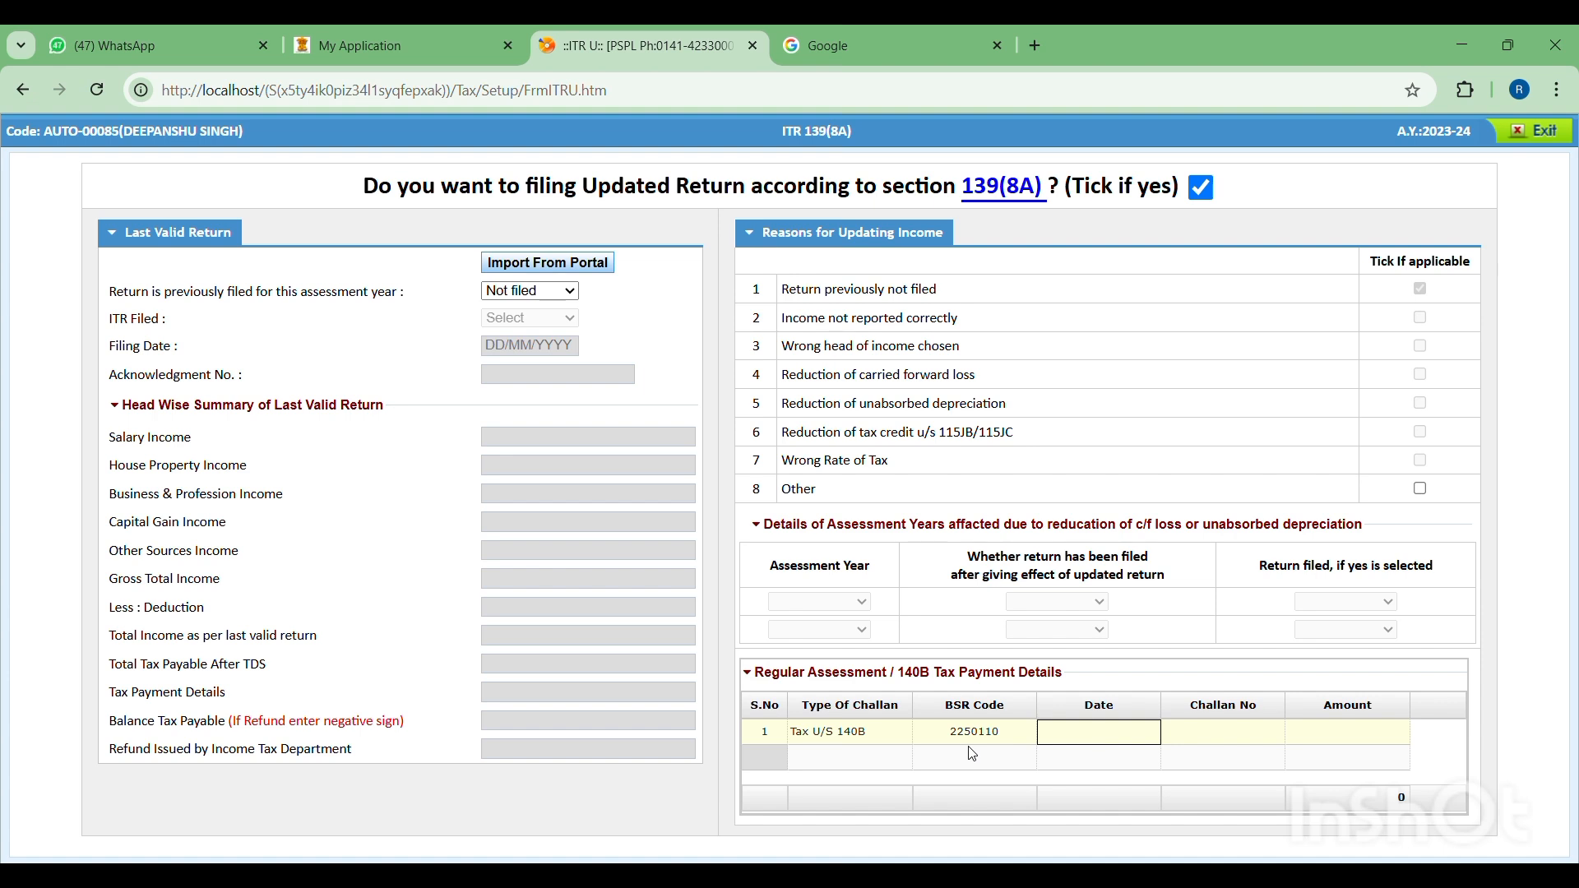
- Set the date of the Tax U/S 140B payment row to 31/05/2025
{"action": "type", "text": "31/05/200"}
{"action": "key", "text": "BackSpace"}
{"action": "type", "text": "25"}
{"action": "key", "text": "Tab"}
{"action": "type", "text": "531/05/202531/05/2025"}
- Complete the 140B payment row with challan number 12345 and amount 1000, and return to the computation
{"action": "key", "text": "Tab"}
{"action": "type", "text": "12345"}
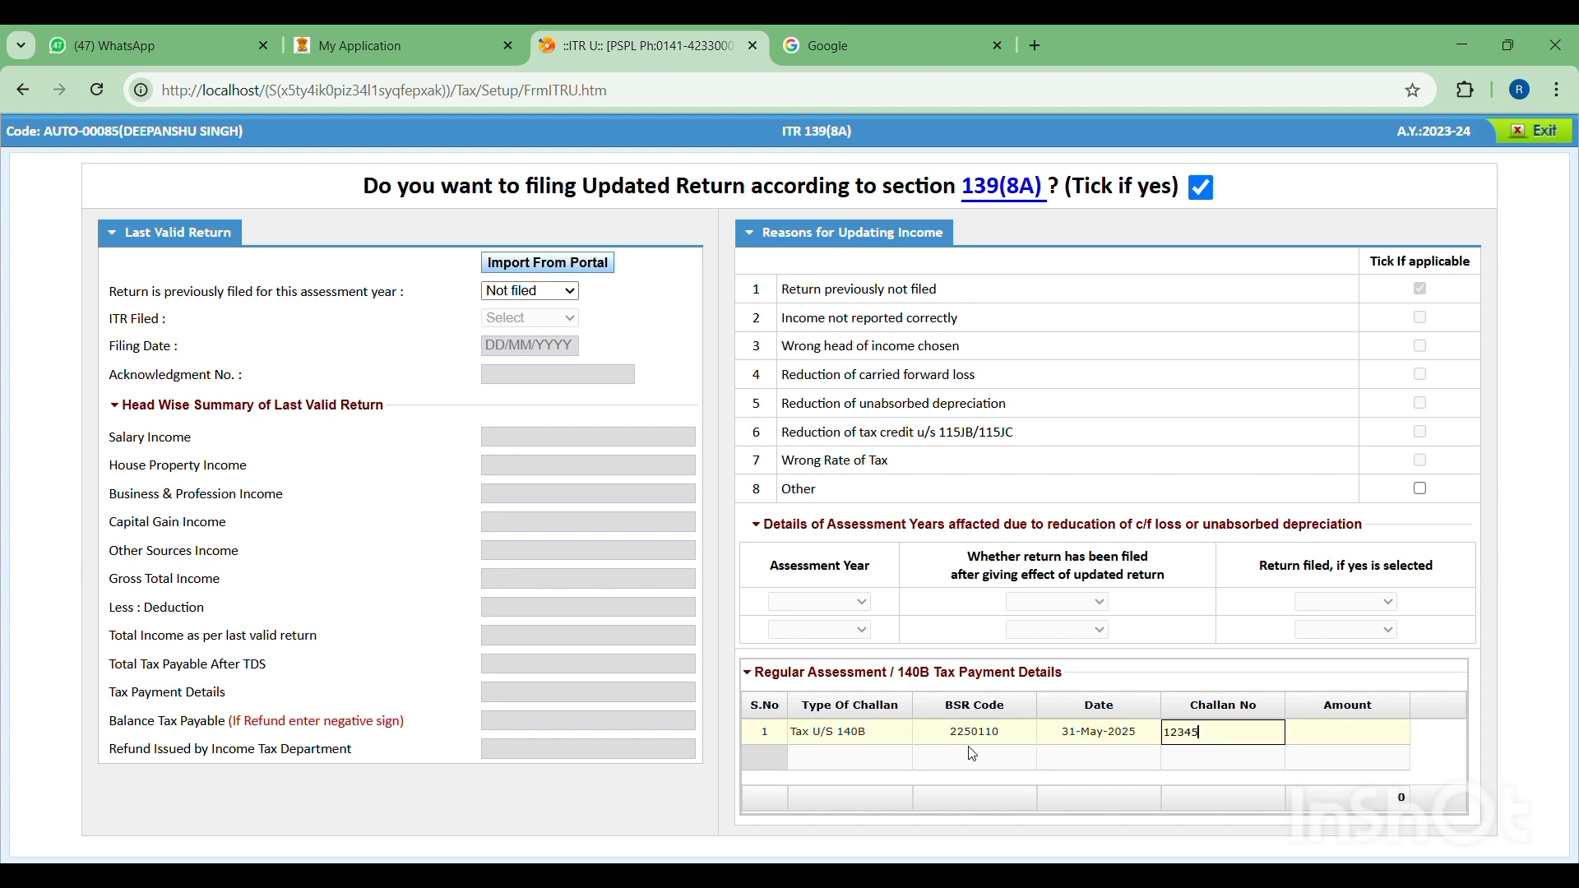
{"action": "key", "text": "Tab"}
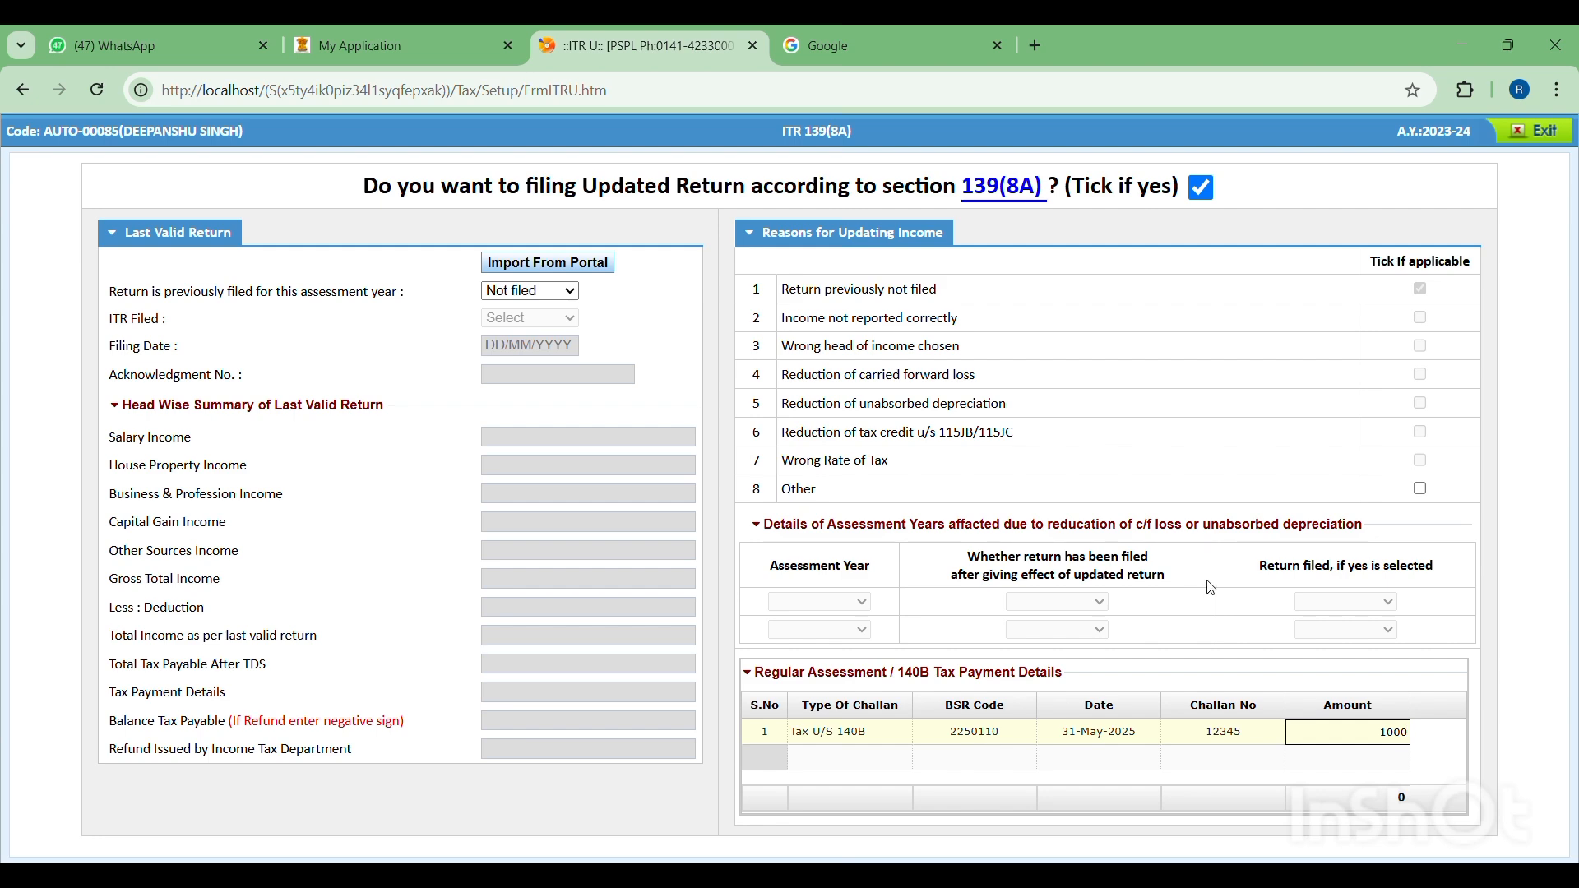
{"action": "key", "text": "Tab"}
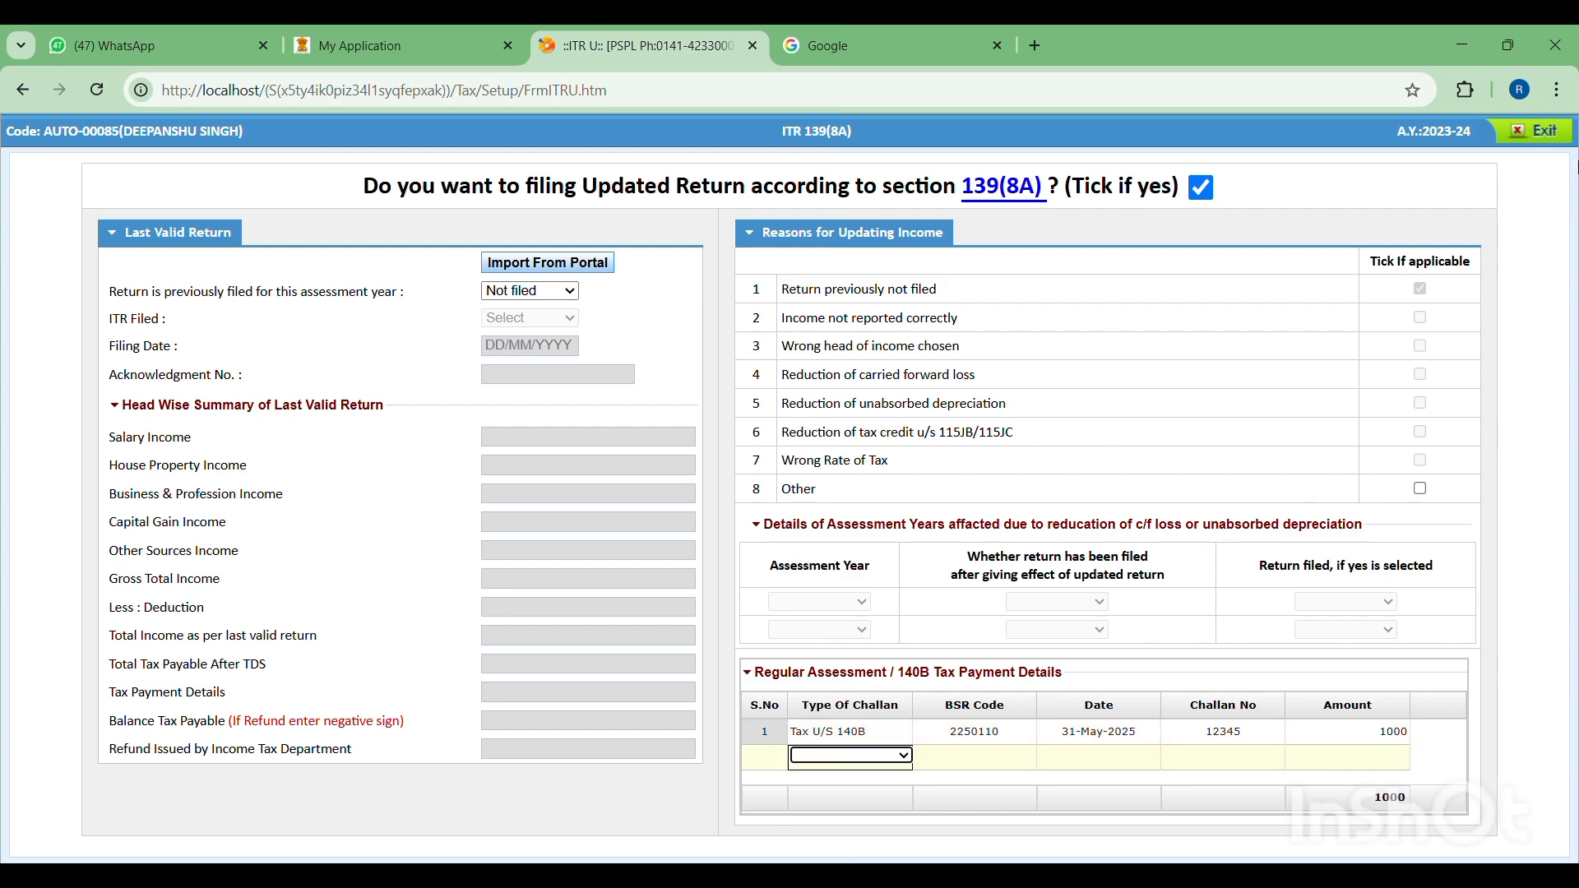
{"action": "left_click", "coordinate": [1556, 132]}
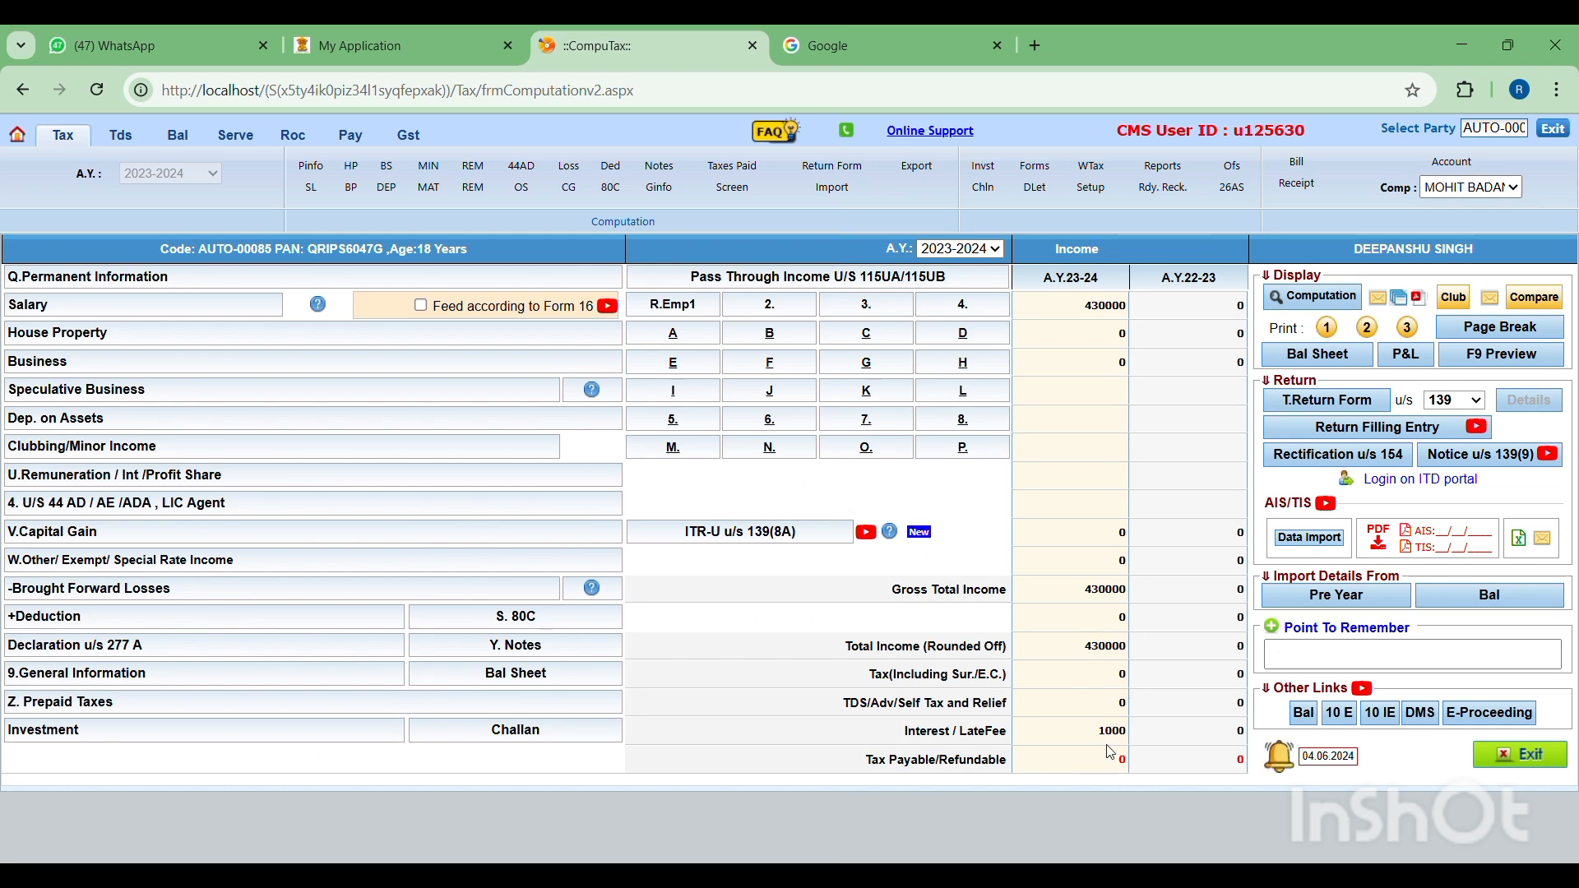
- Run the e-return check from the return form, answer No to the unlisted equity shares and company director questions, and recalculate the errors
{"action": "left_click", "coordinate": [1313, 413]}
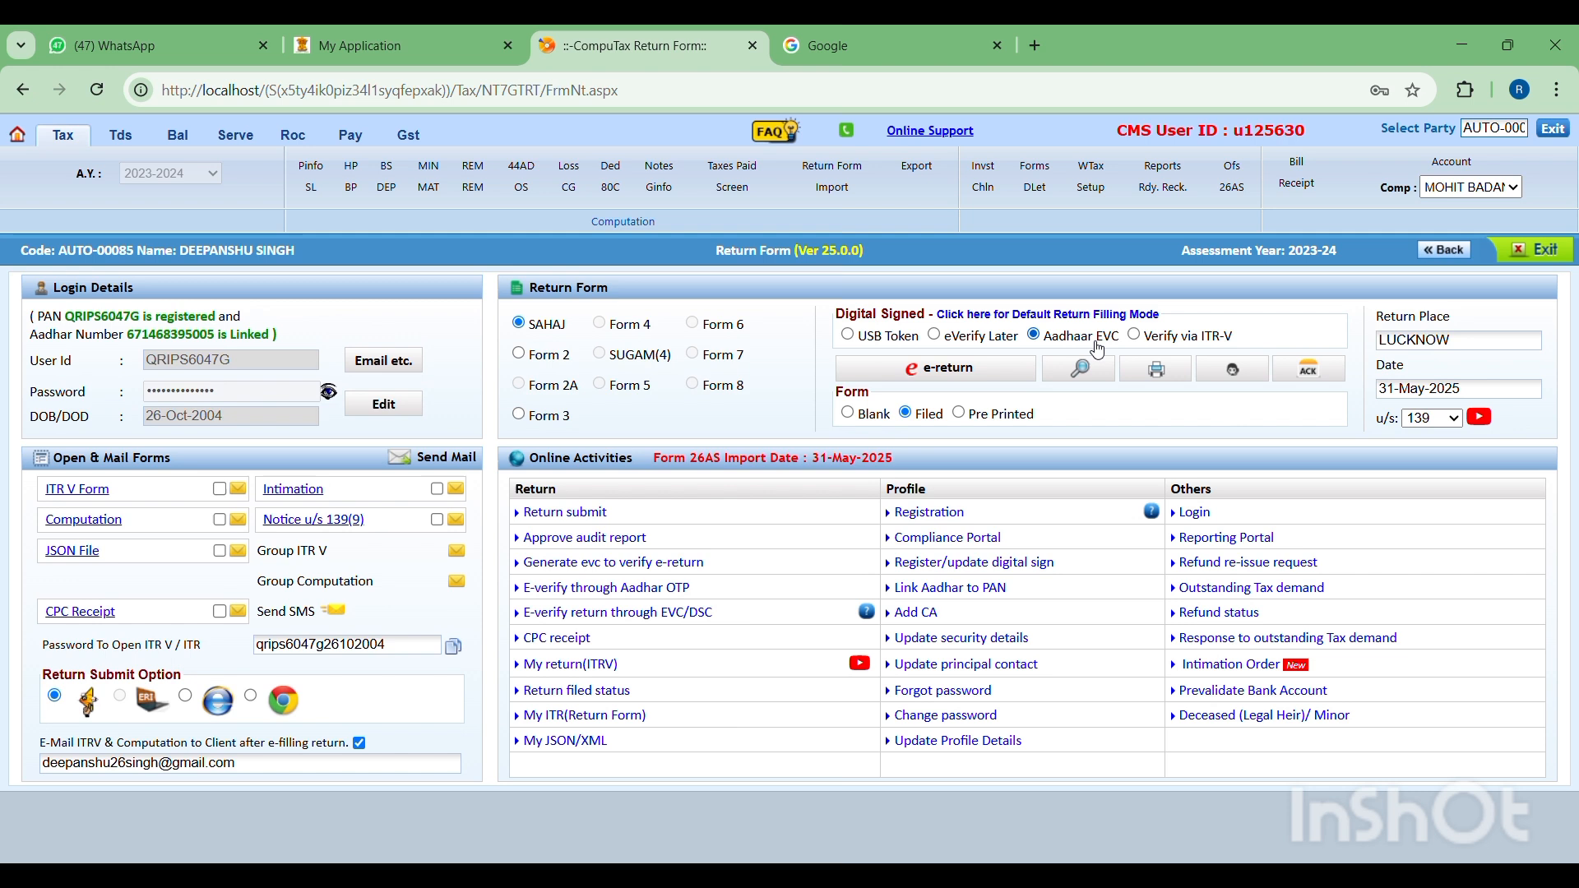
{"action": "left_click", "coordinate": [970, 378]}
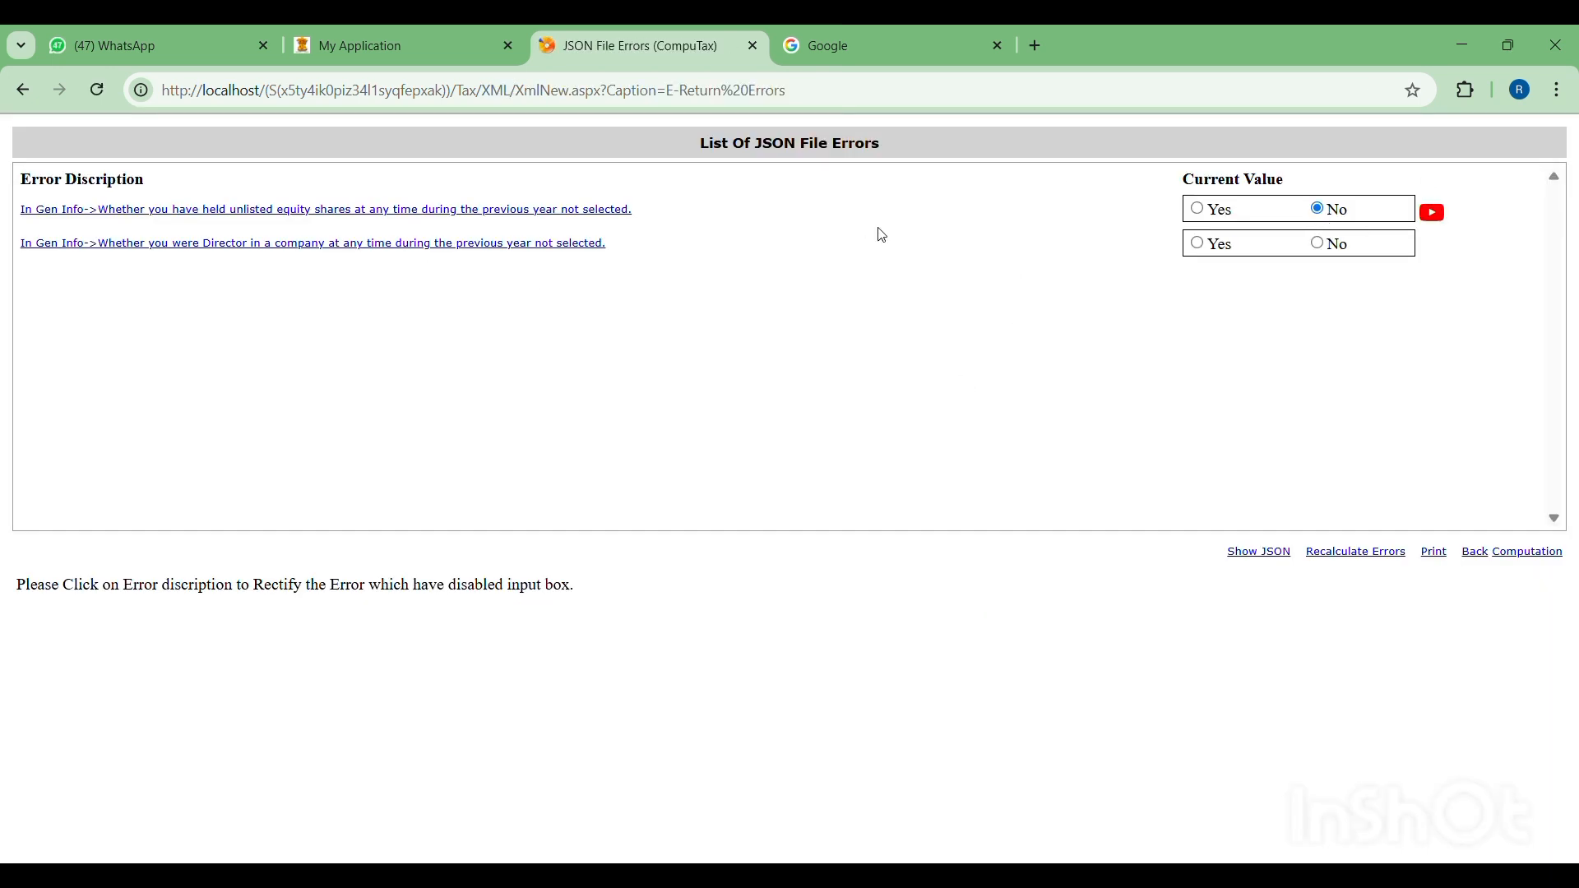
{"action": "left_click", "coordinate": [1316, 244]}
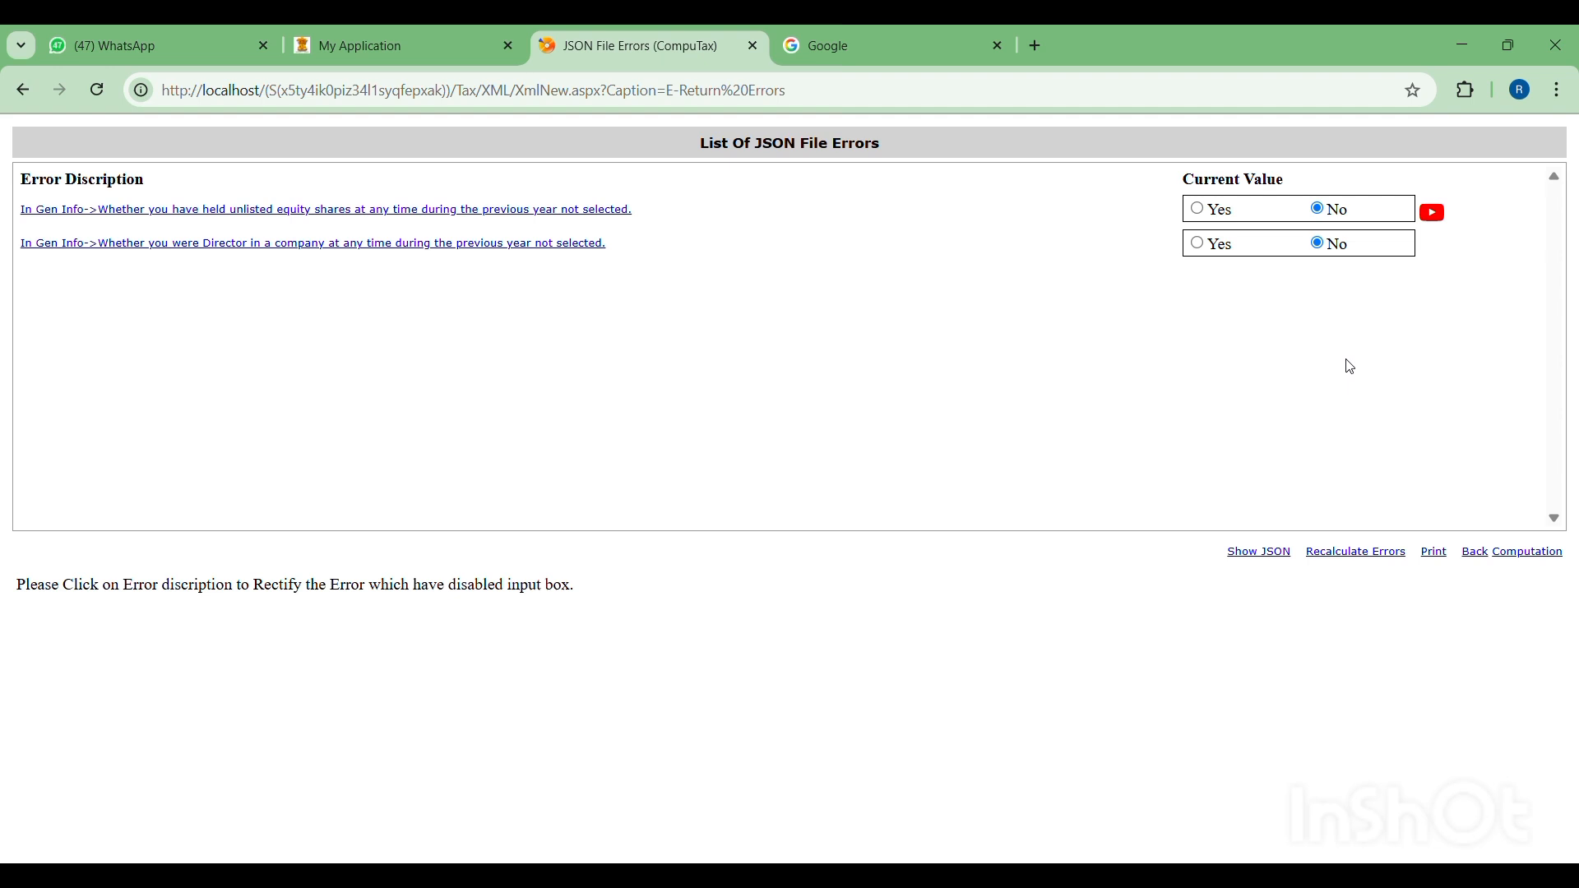
{"action": "left_click", "coordinate": [1378, 566]}
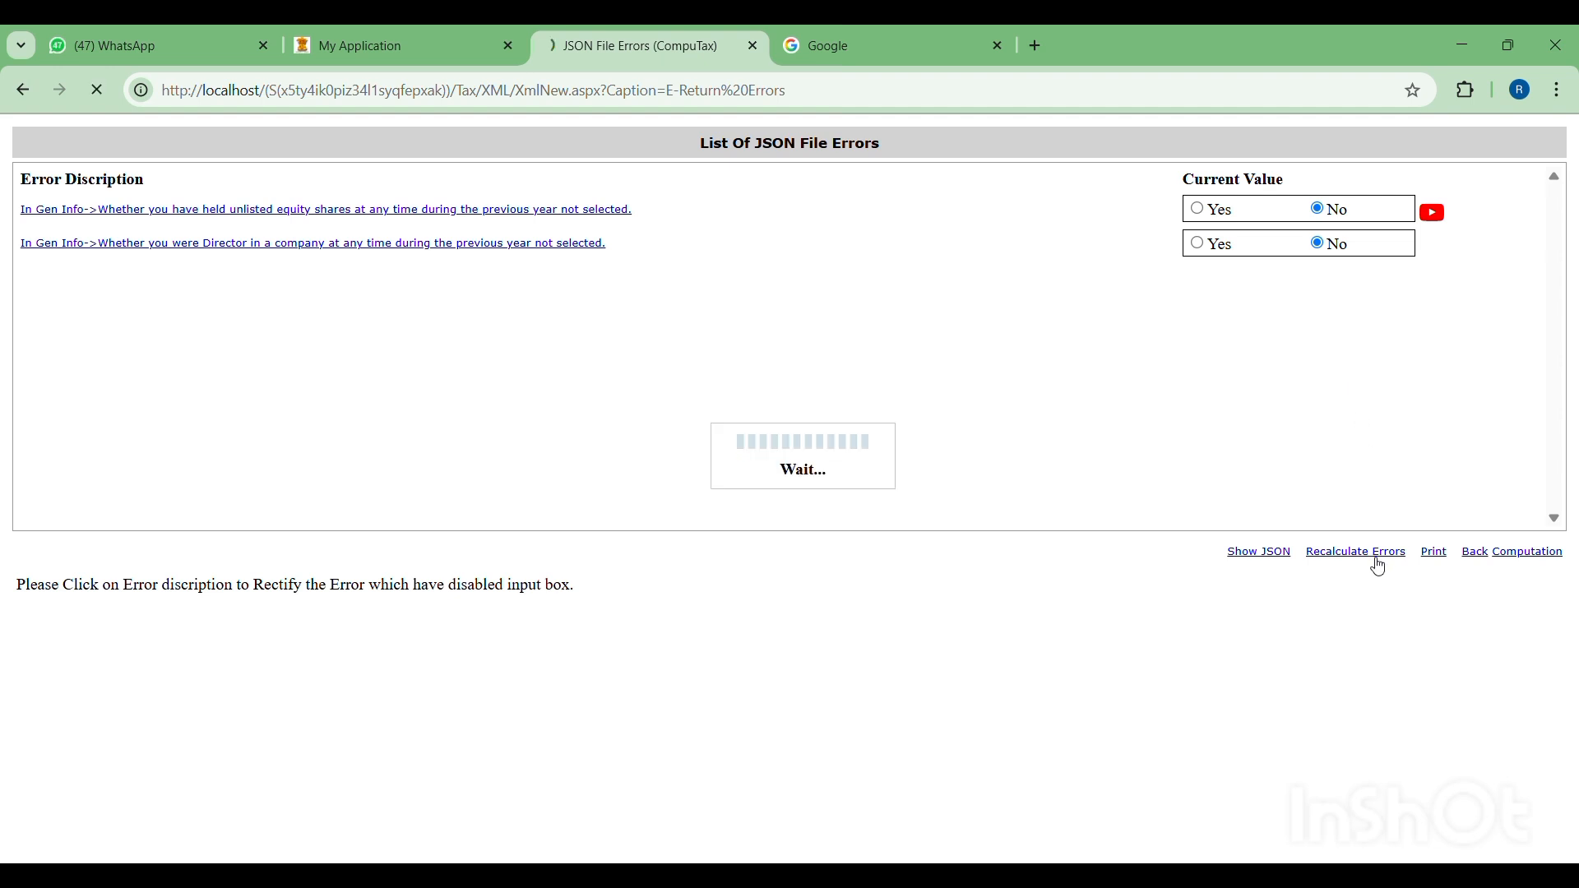
{"action": "left_click", "coordinate": [1483, 556]}
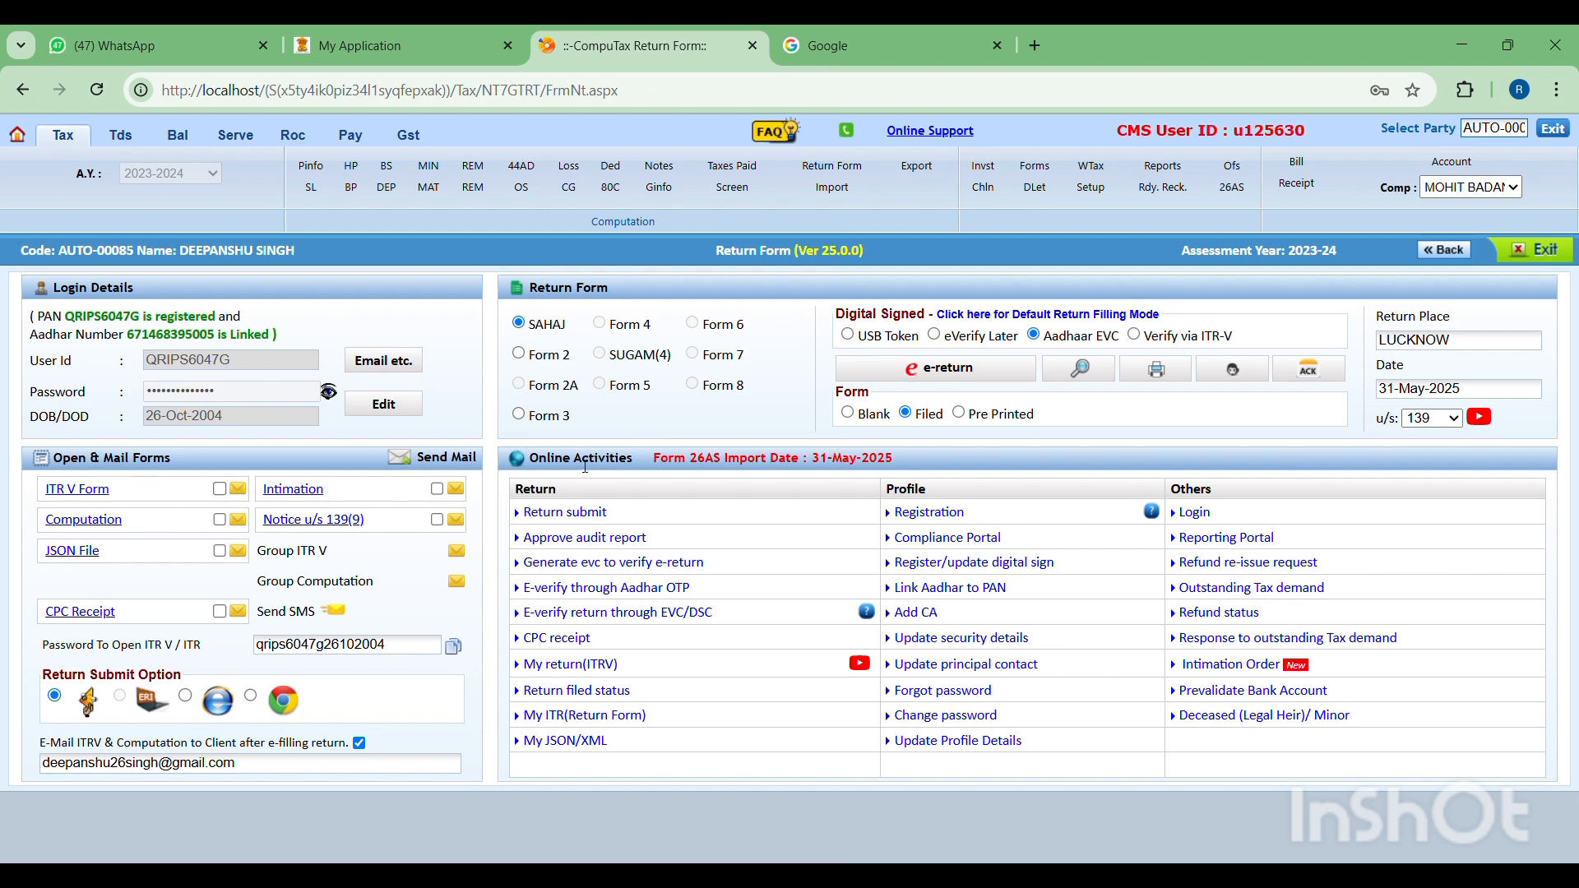
- Start submitting the return to the Income Tax website, confirming the secure access message and skipping bank account prevalidation
{"action": "left_click", "coordinate": [547, 513]}
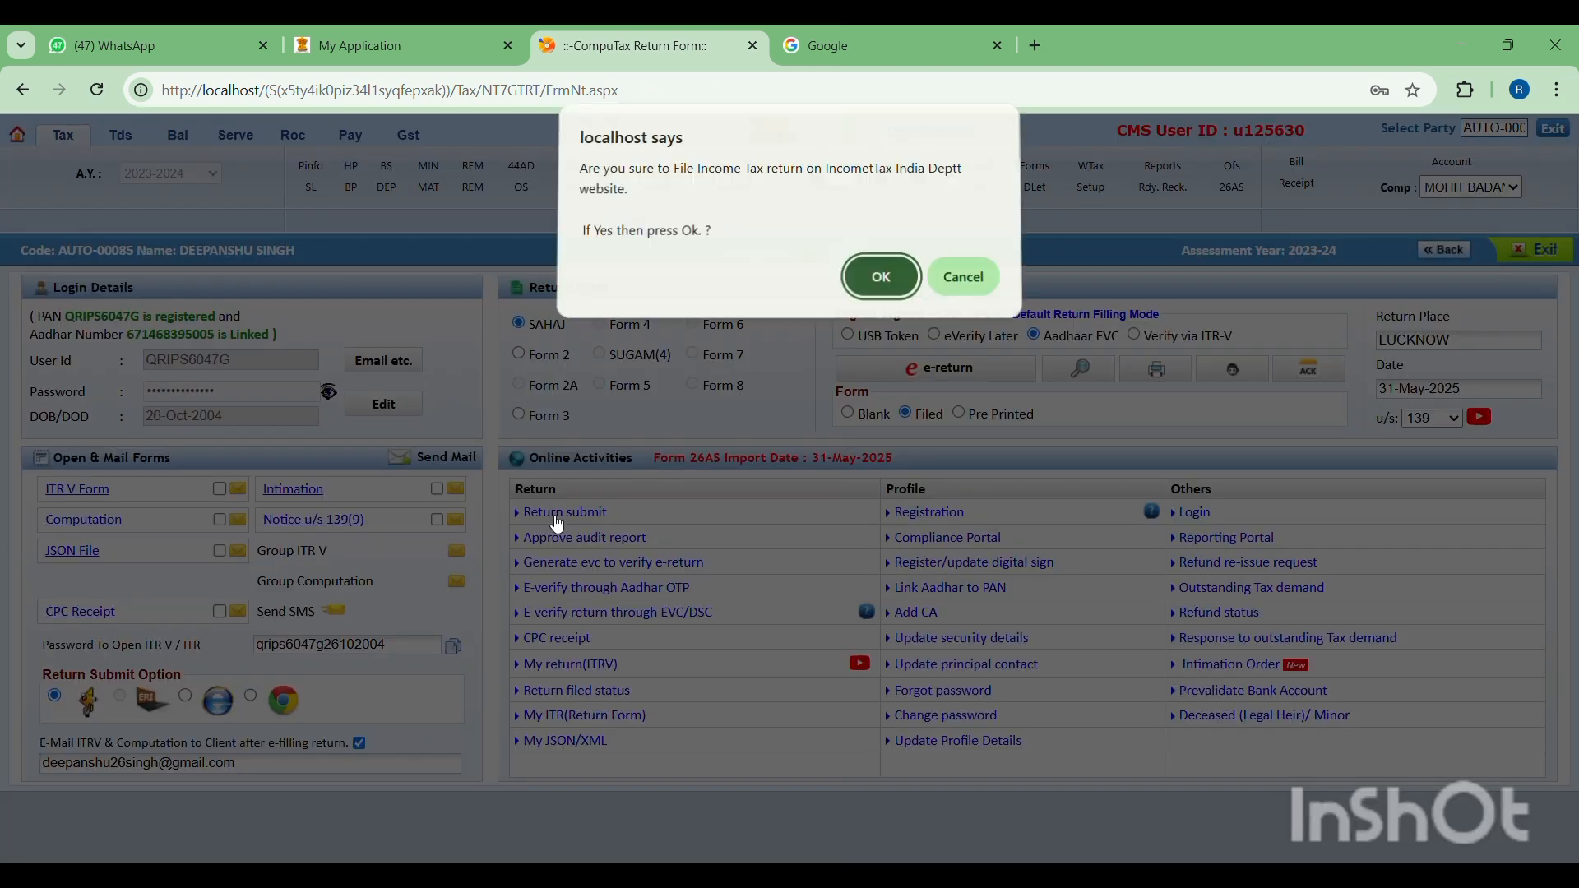
{"action": "left_click", "coordinate": [881, 283]}
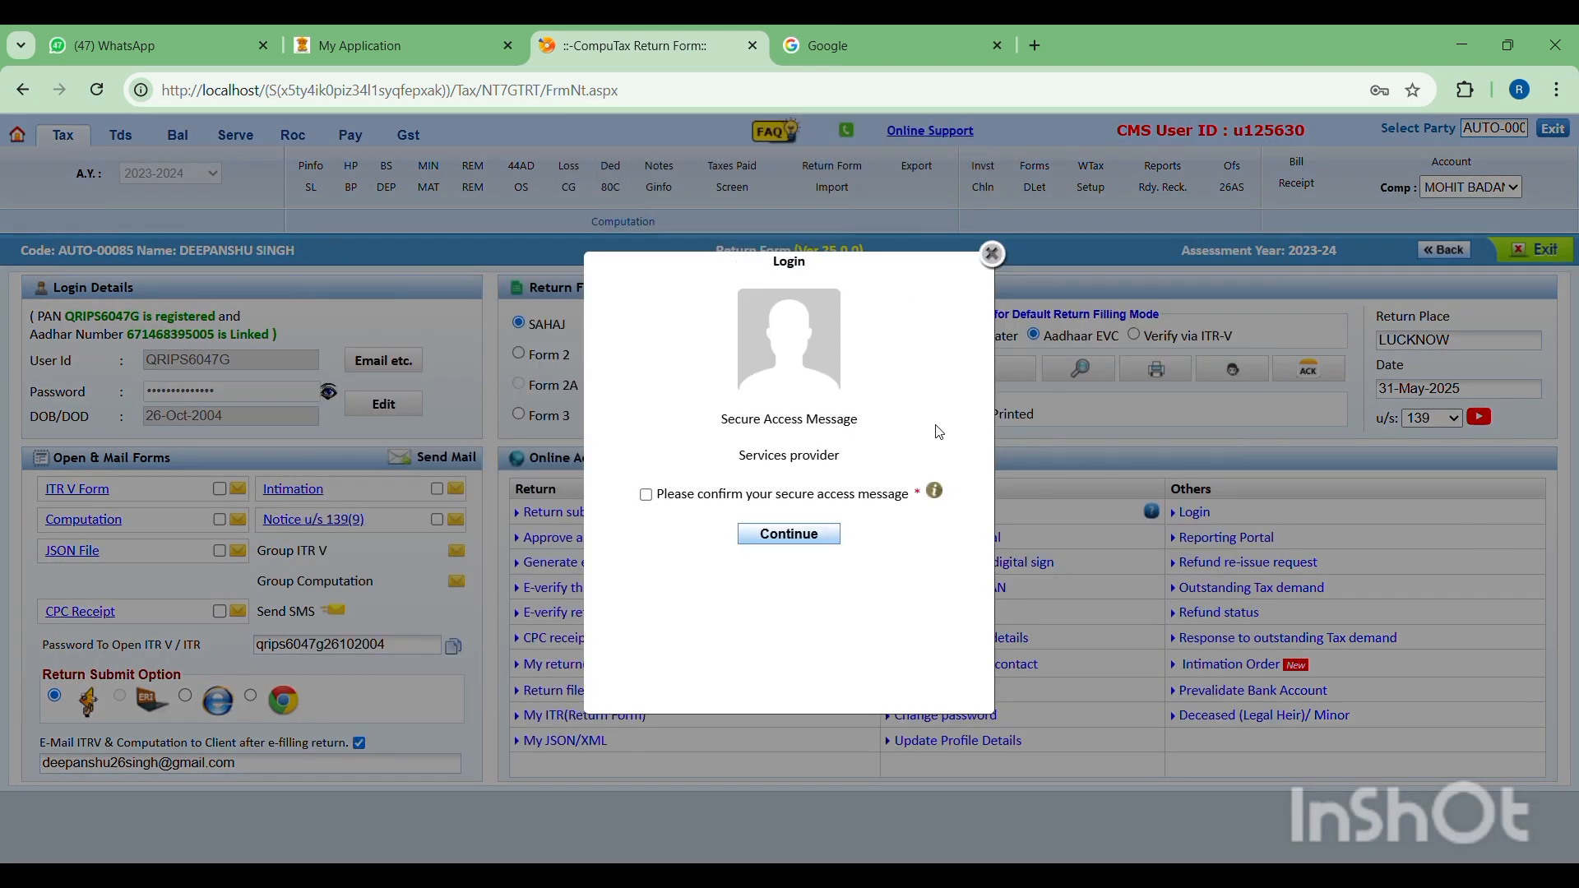
{"action": "left_click", "coordinate": [786, 494]}
{"action": "left_click", "coordinate": [801, 536]}
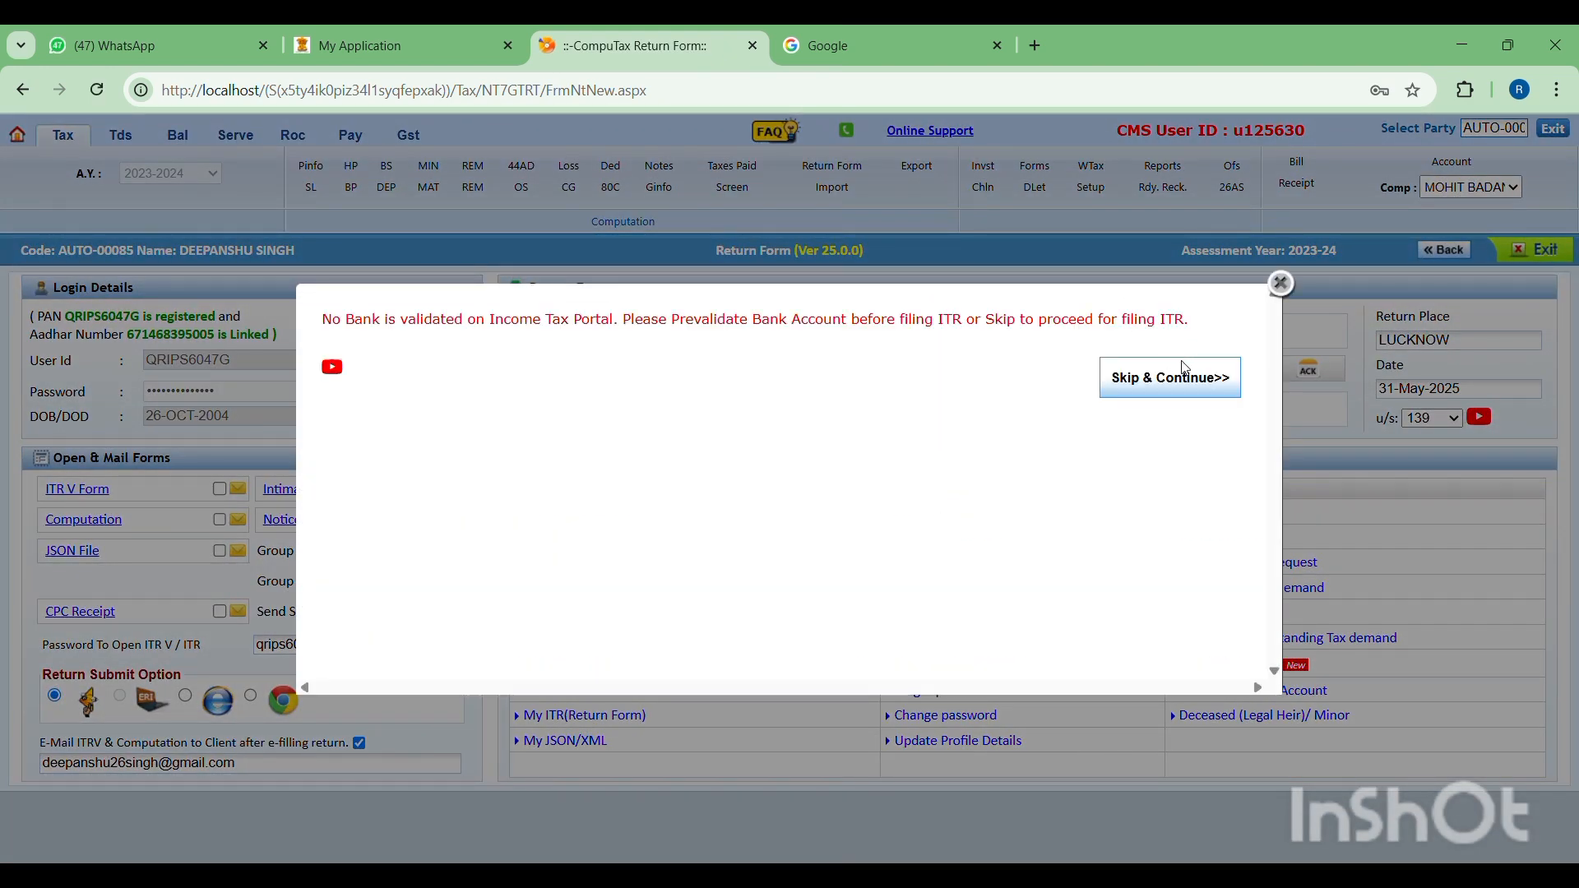
{"action": "left_click", "coordinate": [1184, 376]}
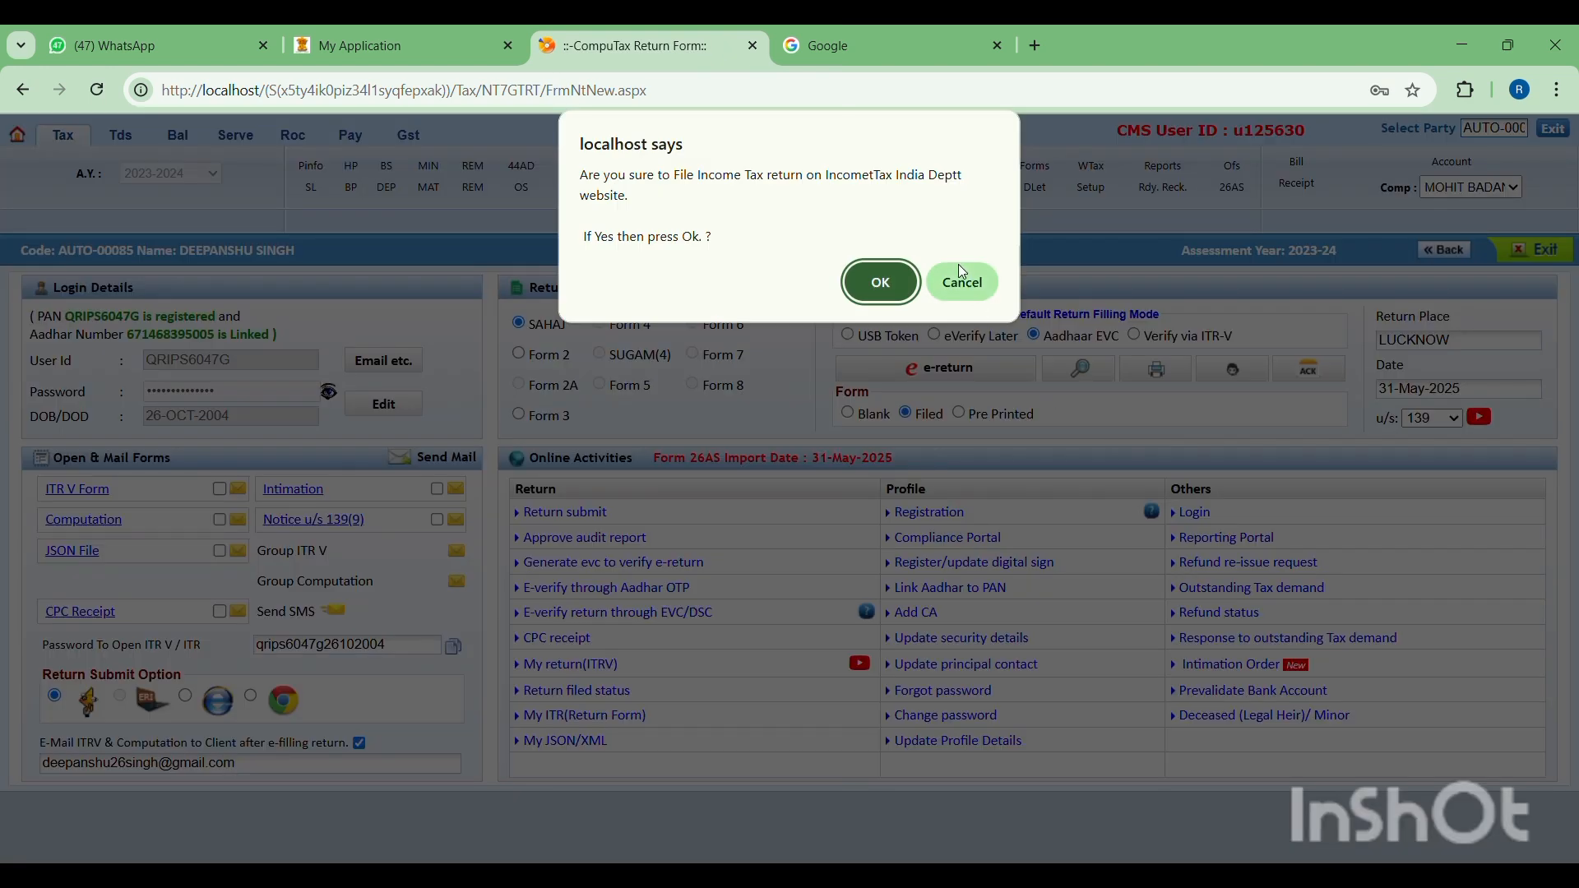
- Confirm the filing and the secure access message again, and enter the one-time password for verification
{"action": "left_click", "coordinate": [894, 284]}
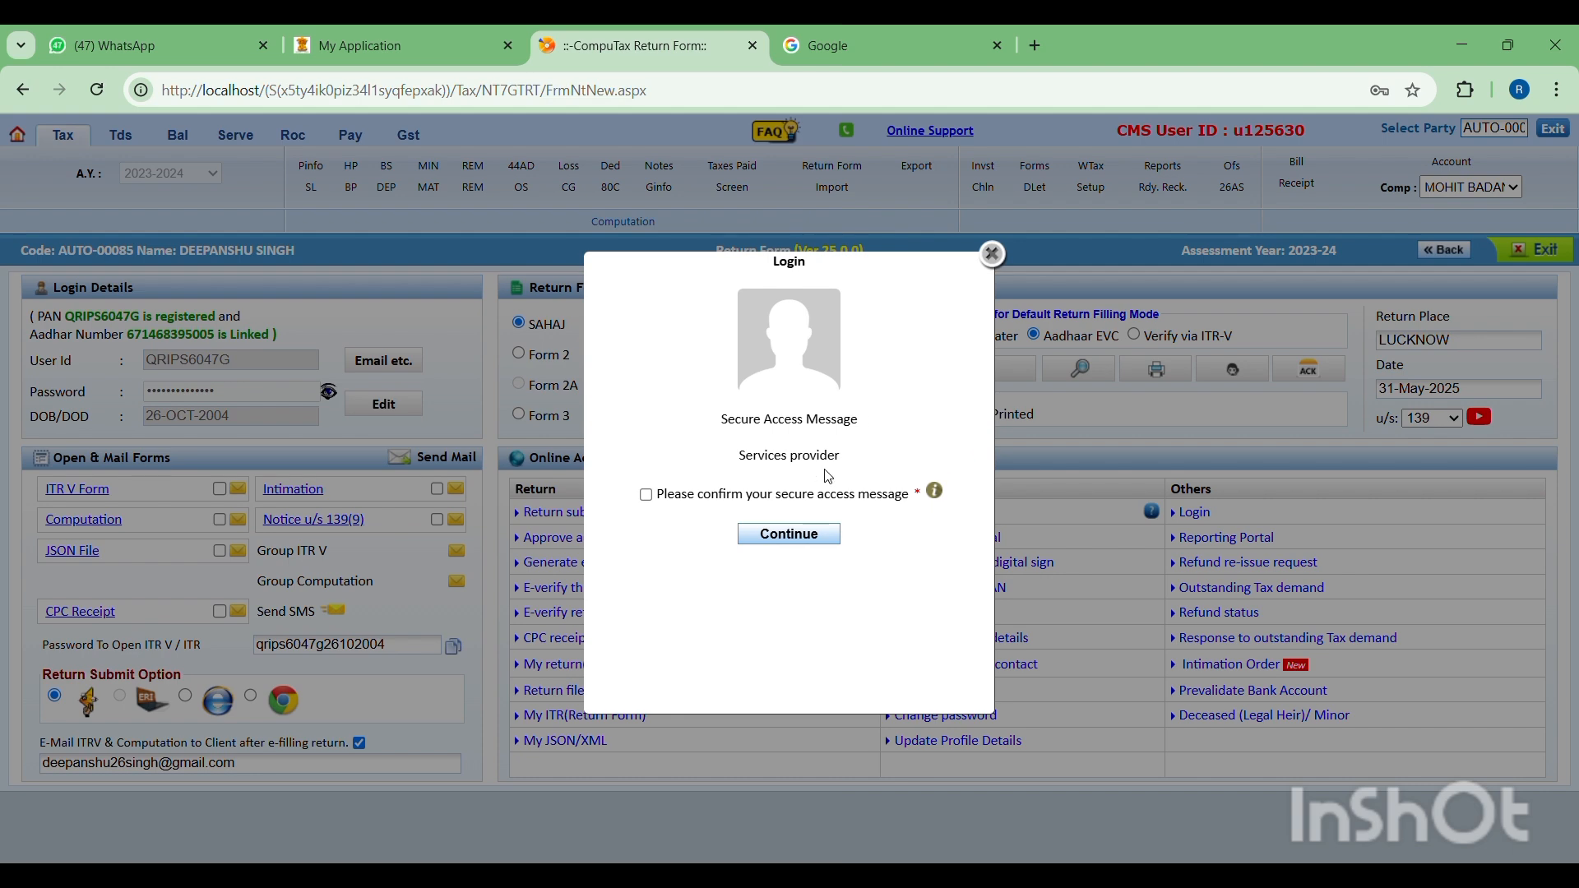
{"action": "left_click", "coordinate": [798, 494]}
{"action": "left_click", "coordinate": [796, 533]}
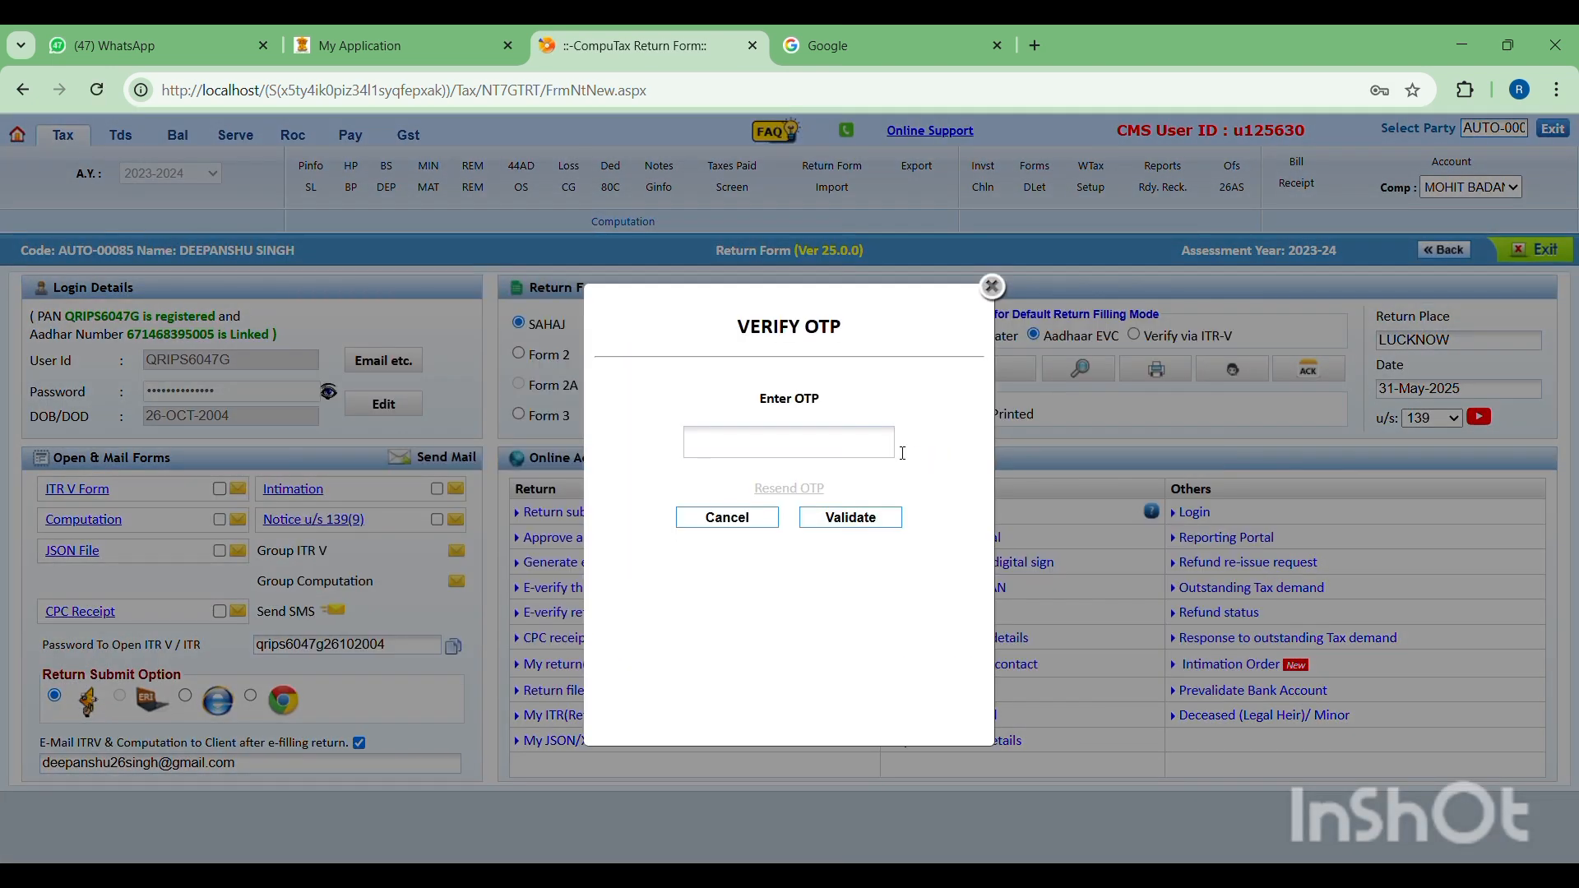
{"action": "left_click", "coordinate": [880, 453]}
{"action": "type", "text": "123456"}
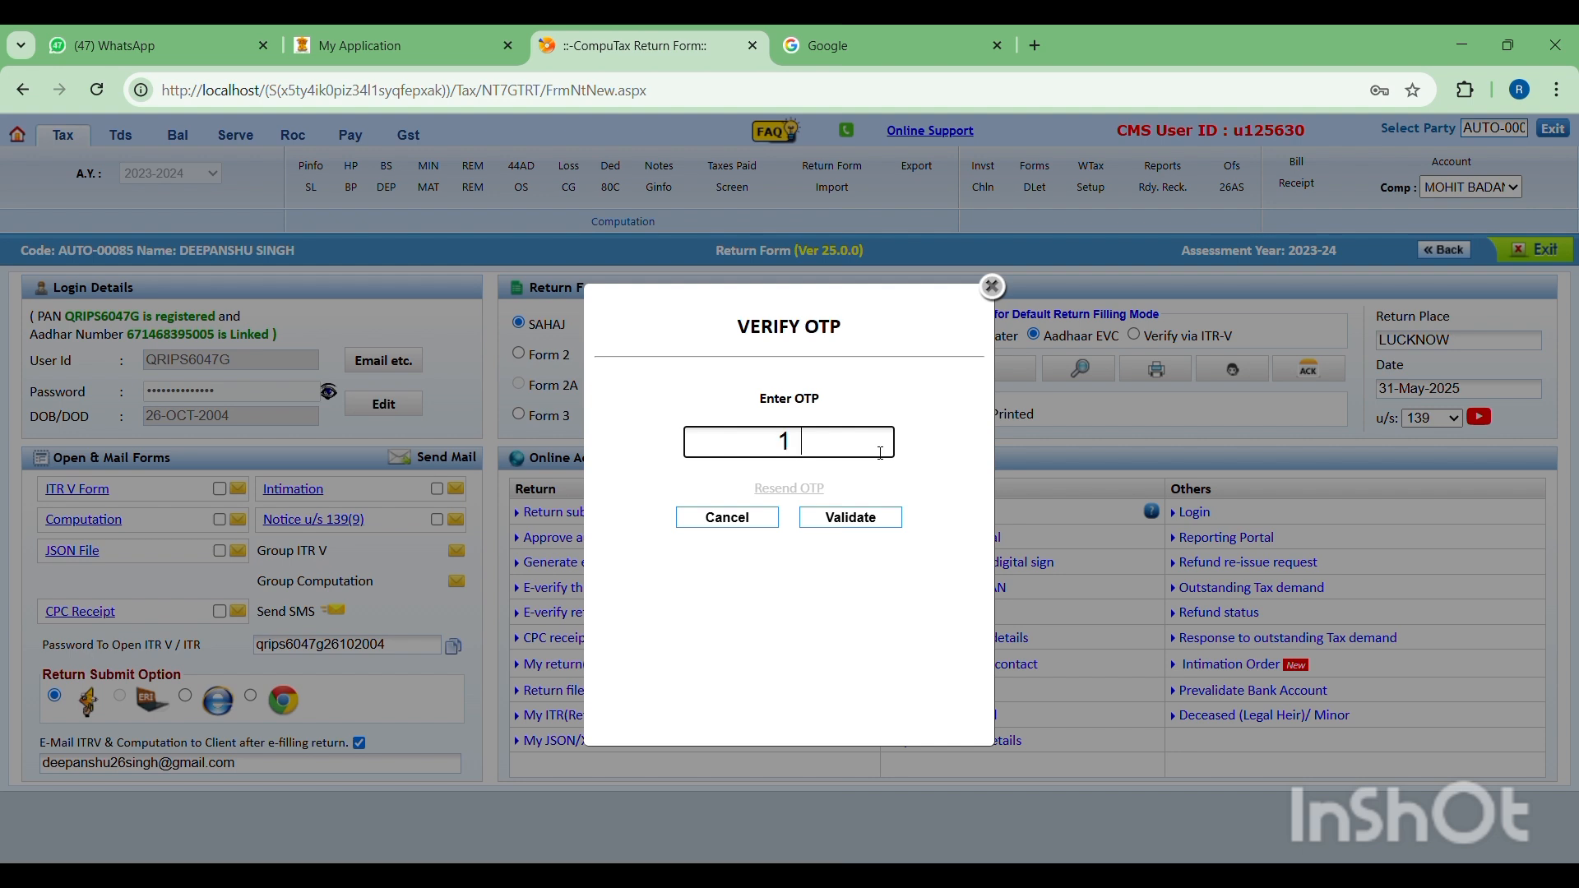